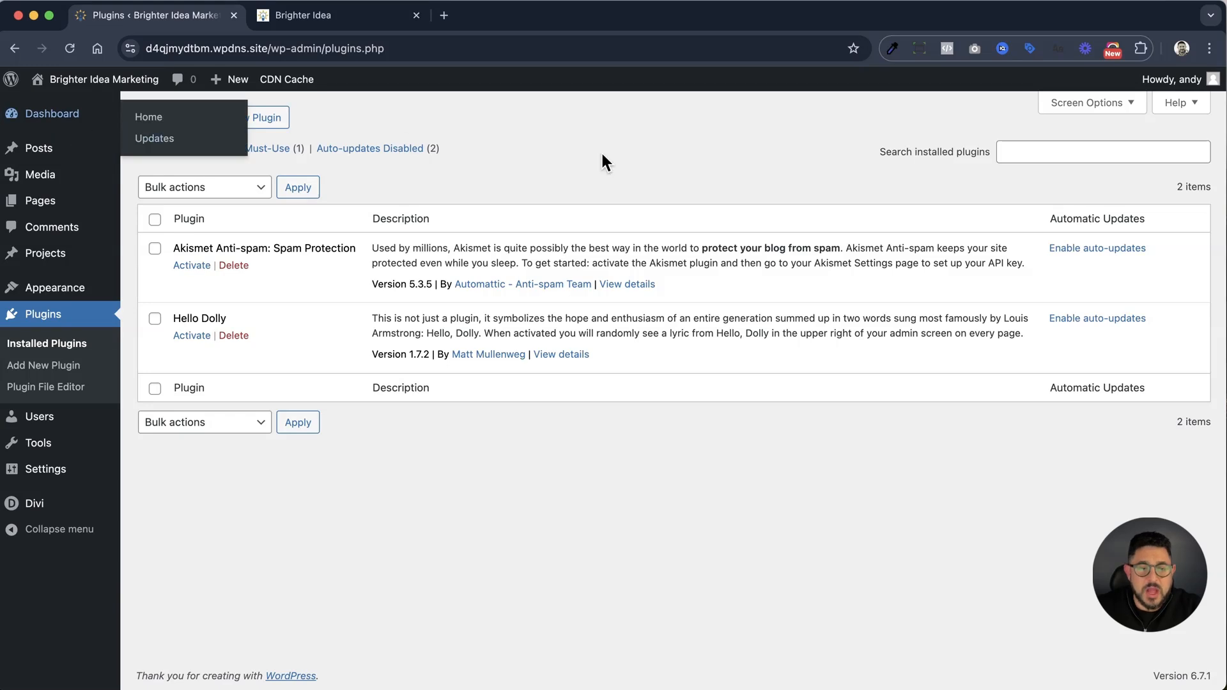
Search the WordPress plugin directory for "leadconnector", and install and activate the LeadConnector plugin
click(267, 122)
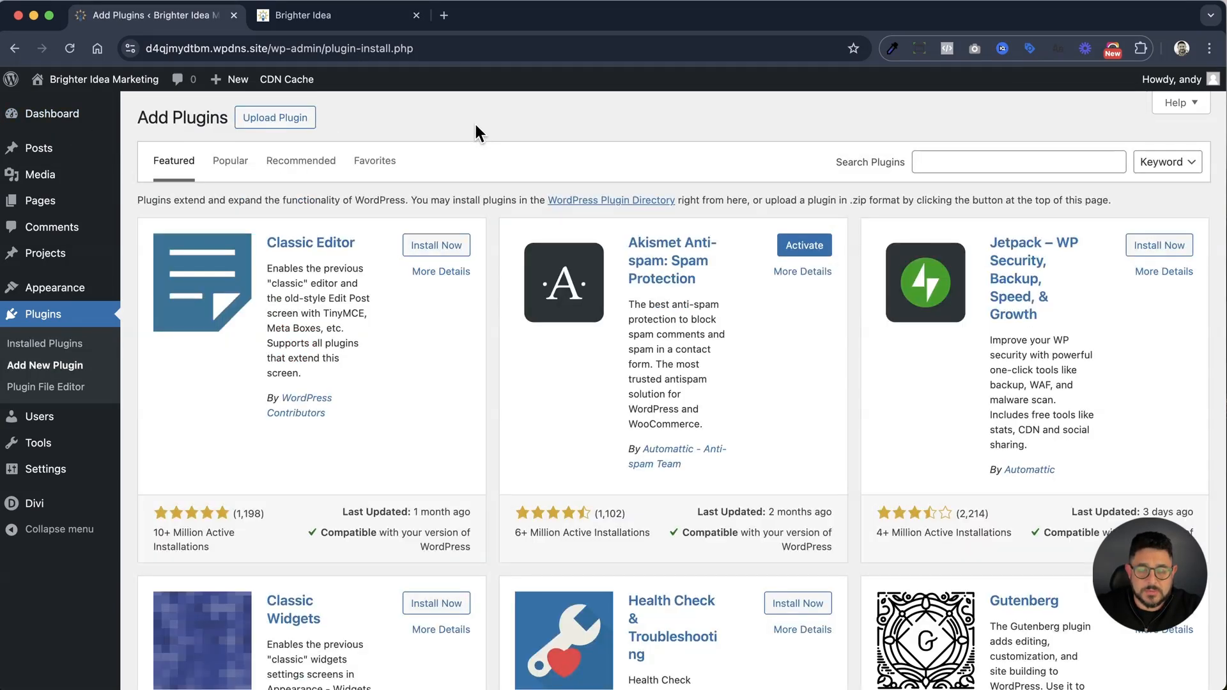
click(993, 161)
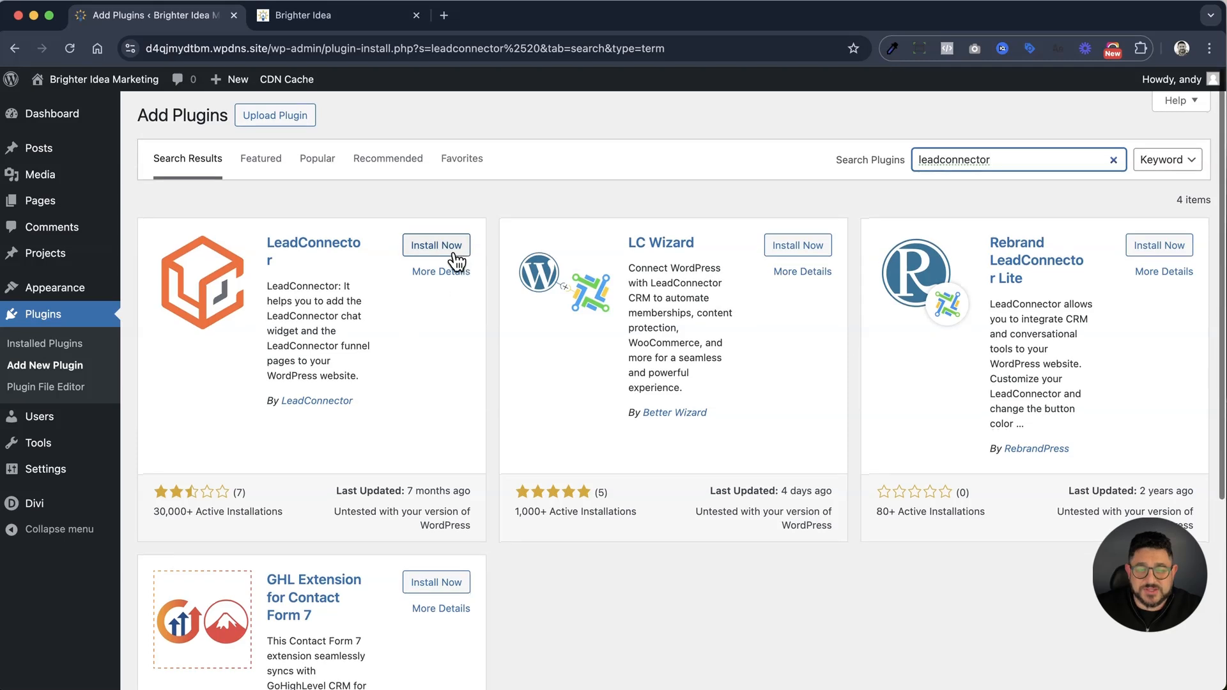
click(453, 251)
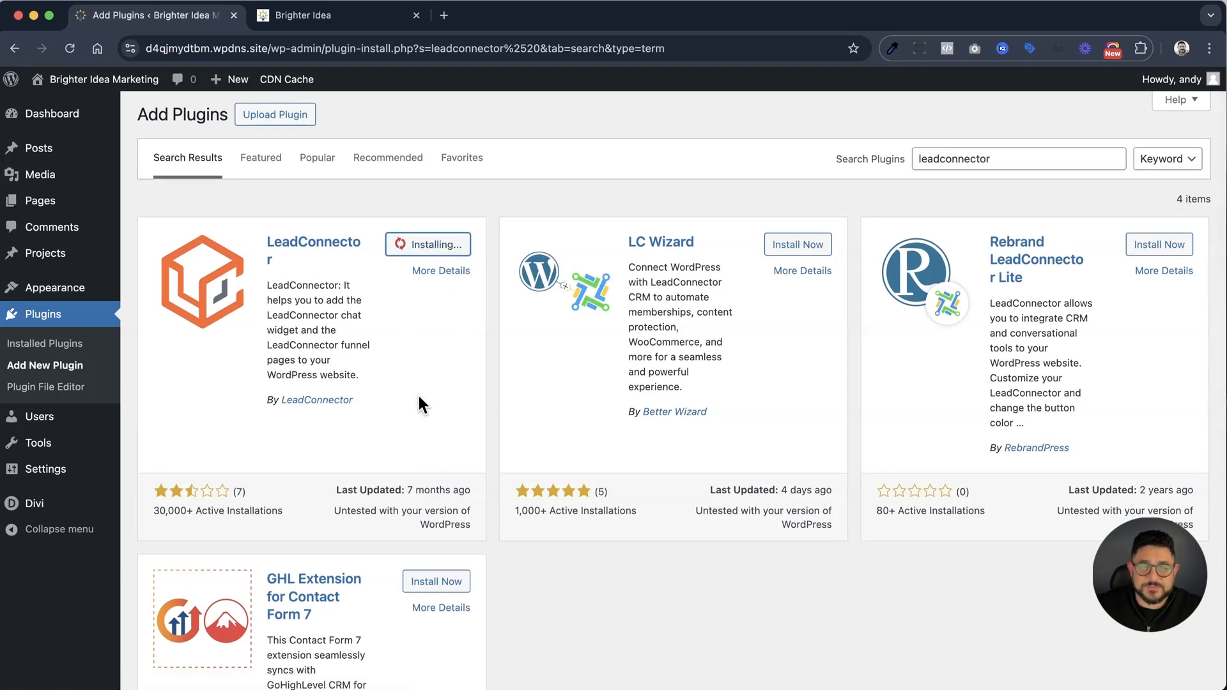
click(441, 249)
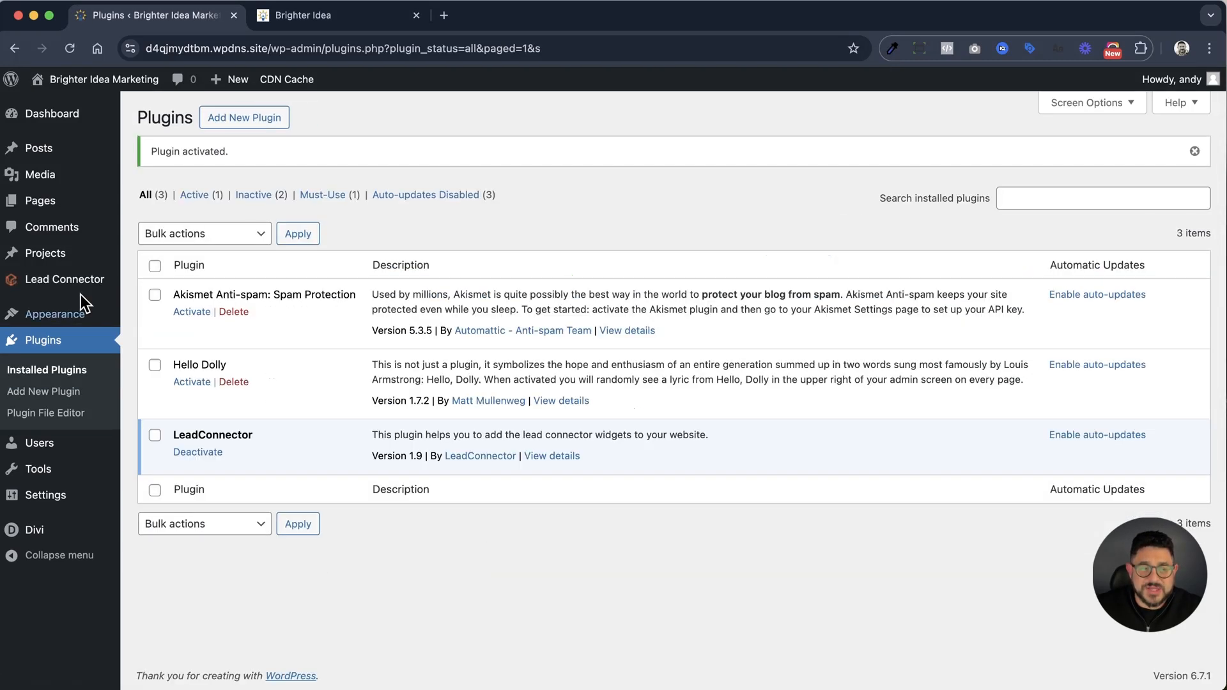
Open the Lead Connector plugin settings, and copy the API key from the Business Profile settings in the Brighter Idea app
click(65, 279)
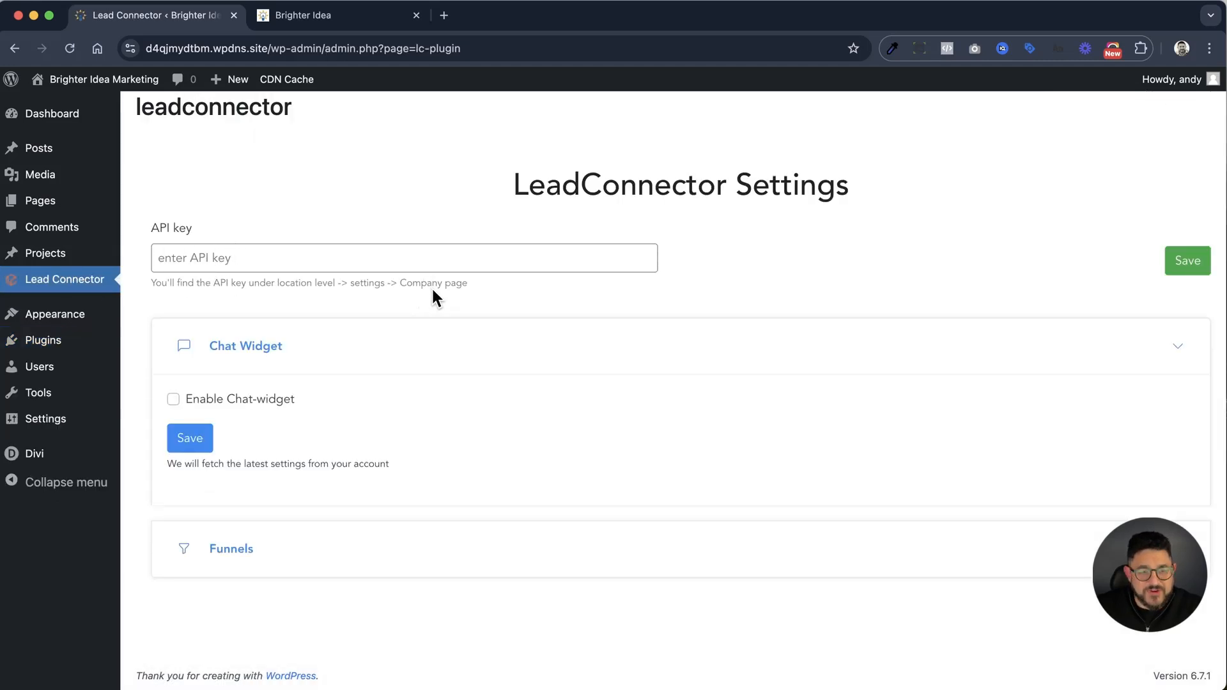
click(303, 19)
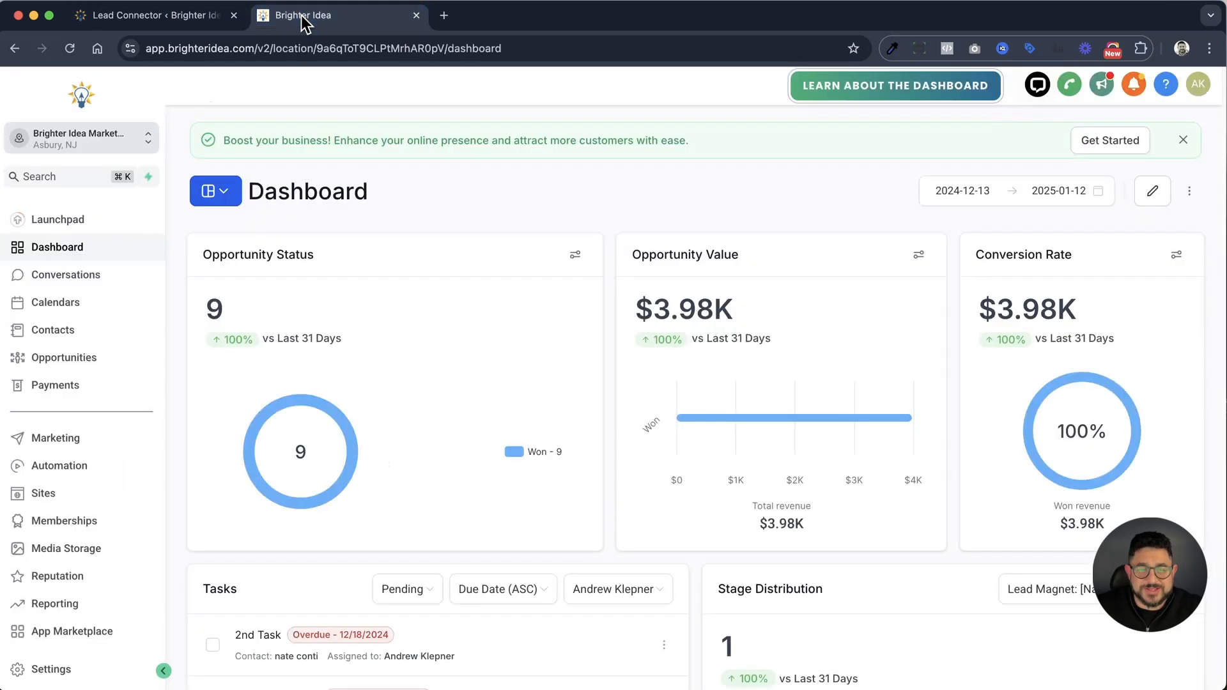
click(59, 668)
scroll(411, 451, down, 6)
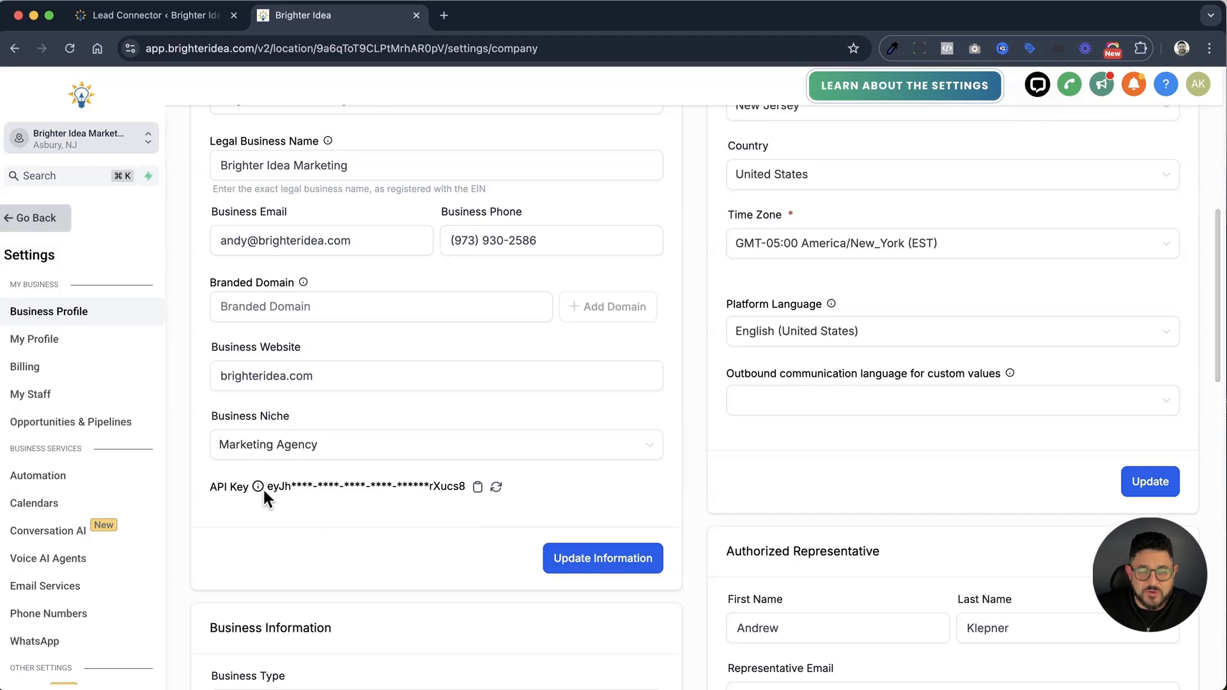
click(479, 488)
Back in WordPress, paste and save the API key in the LeadConnector settings, and enable the chat widget with settings pulled from the account
click(192, 16)
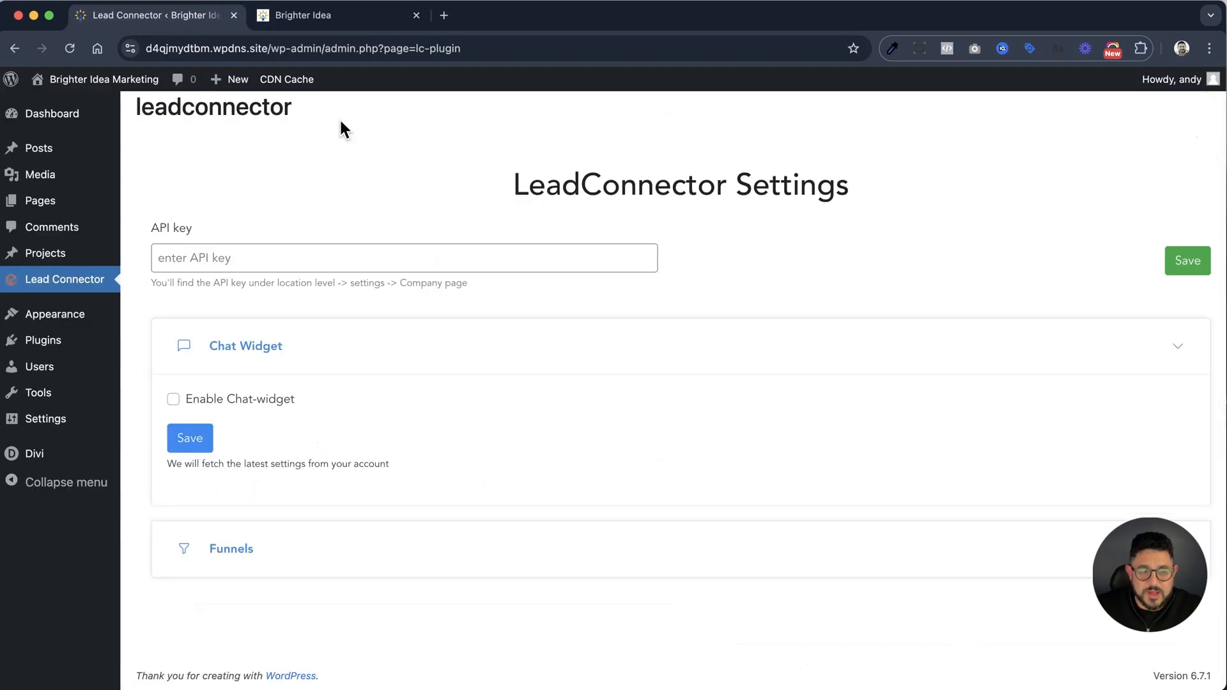
click(276, 255)
key(super+v)
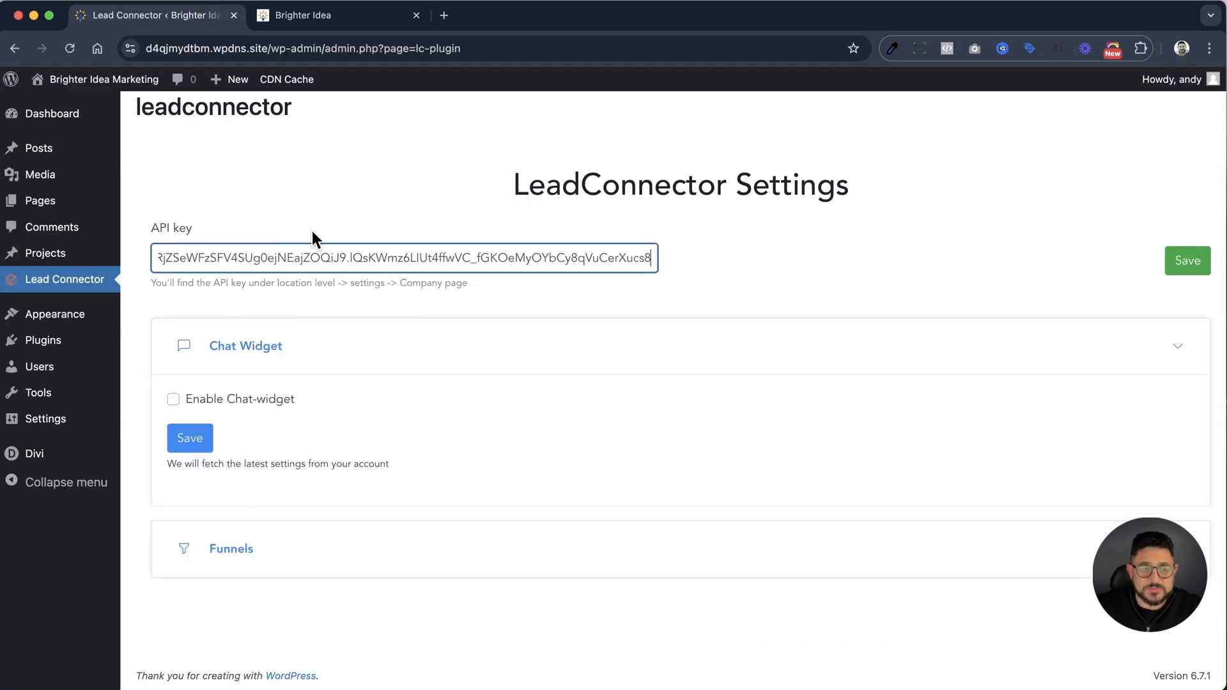
click(1188, 264)
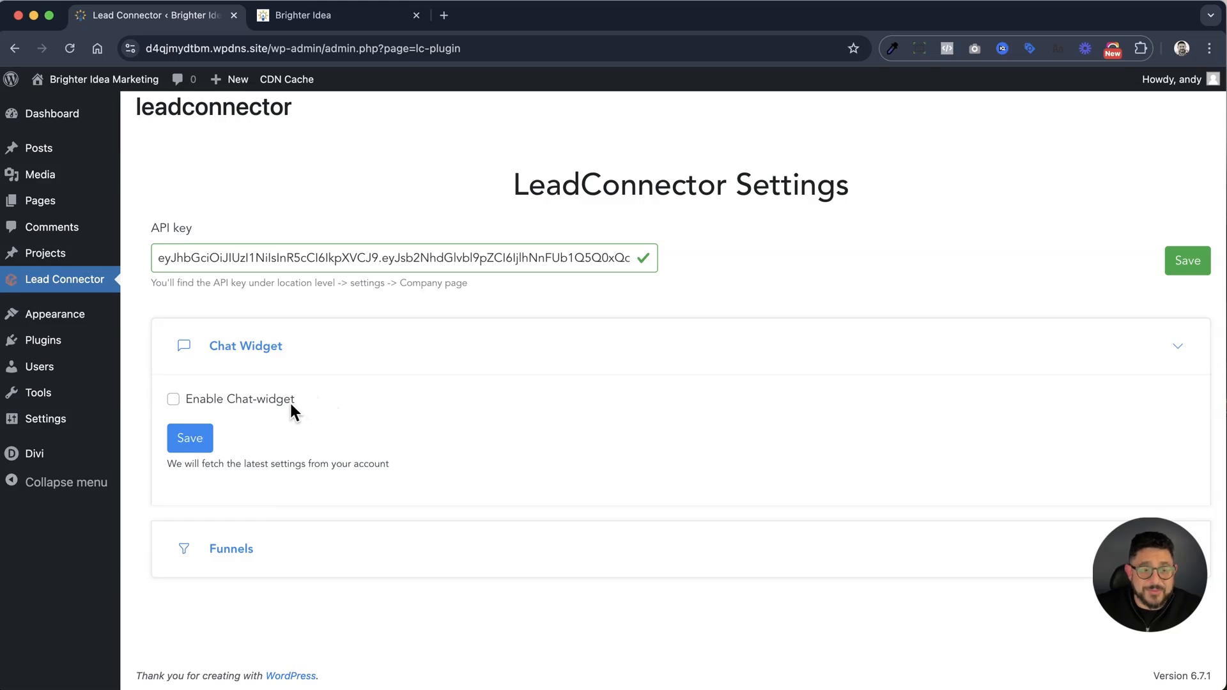
click(173, 399)
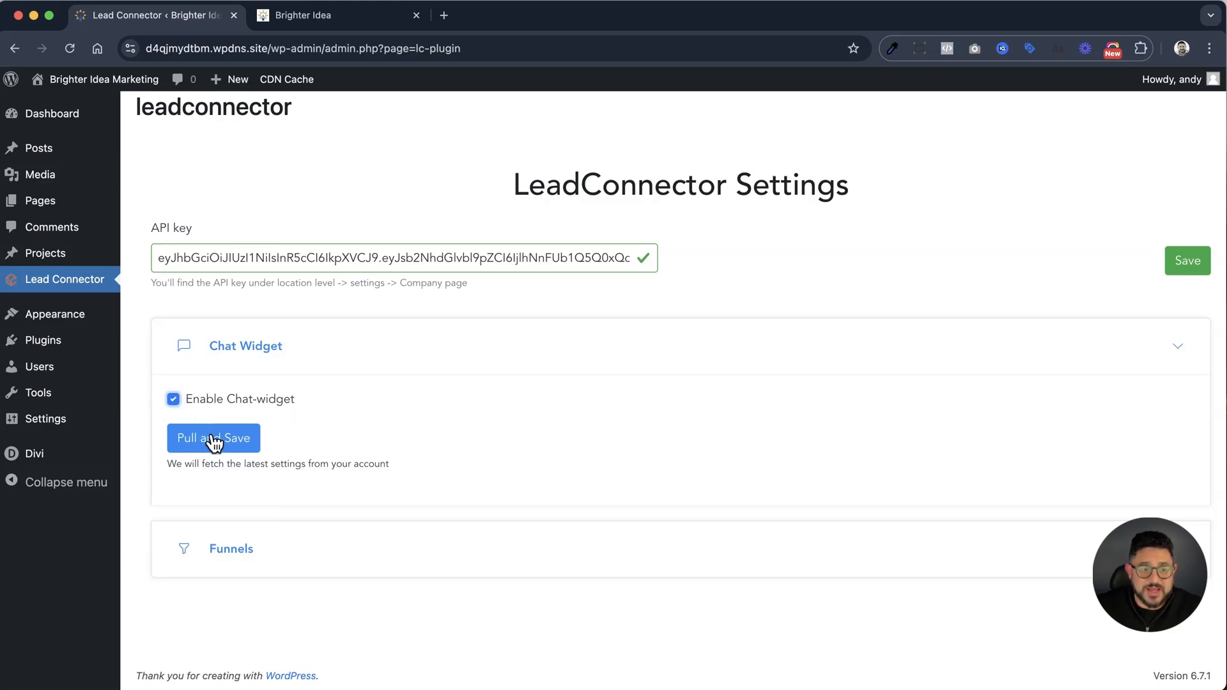
click(213, 438)
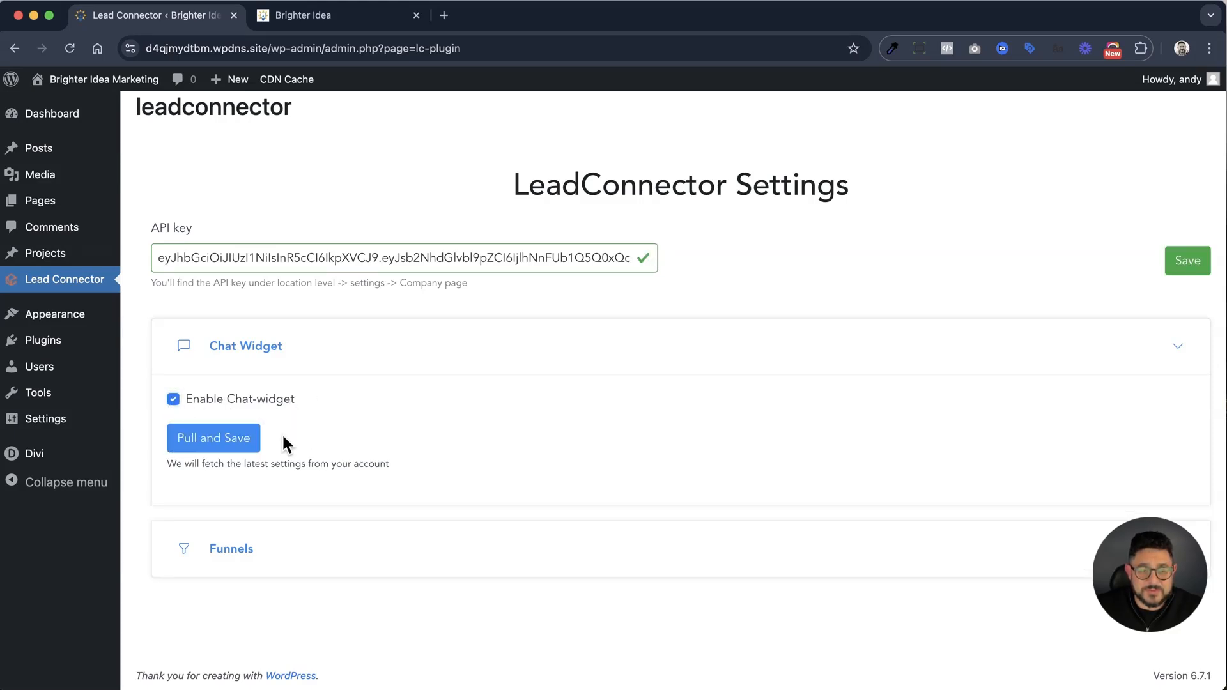
Add a new funnel page using The High Level WordPress Agency funnel, the Sales Page step and the Redirect to Funnel URL display method
click(206, 552)
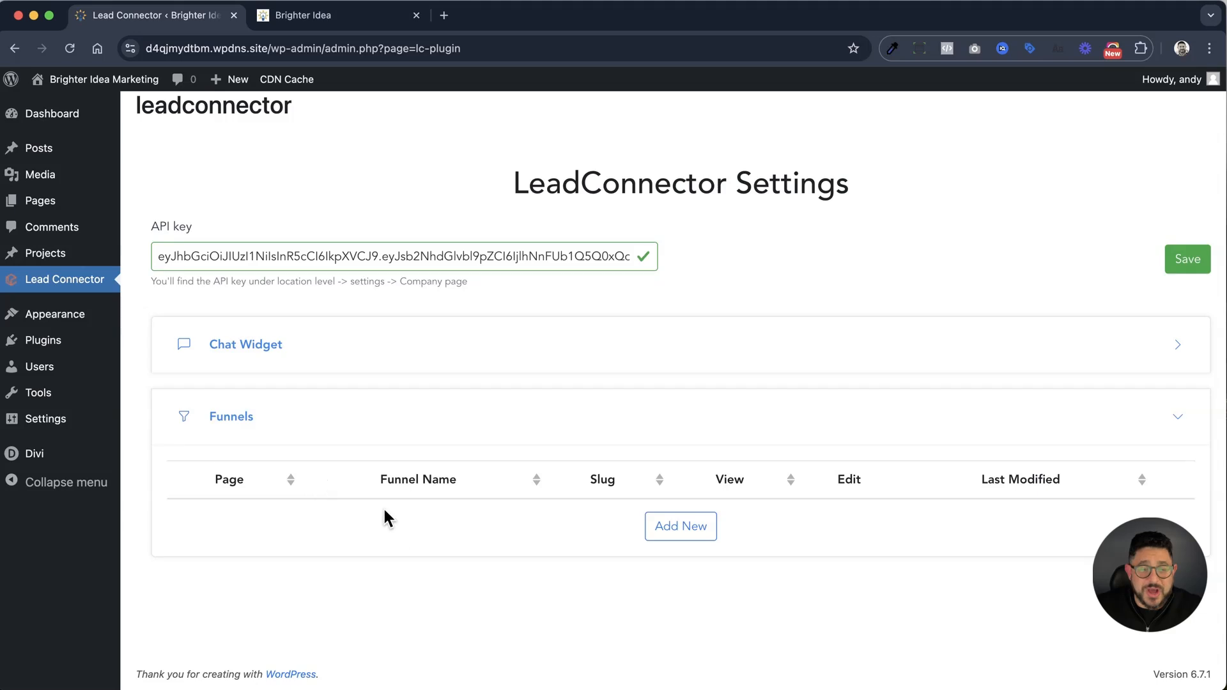
click(707, 528)
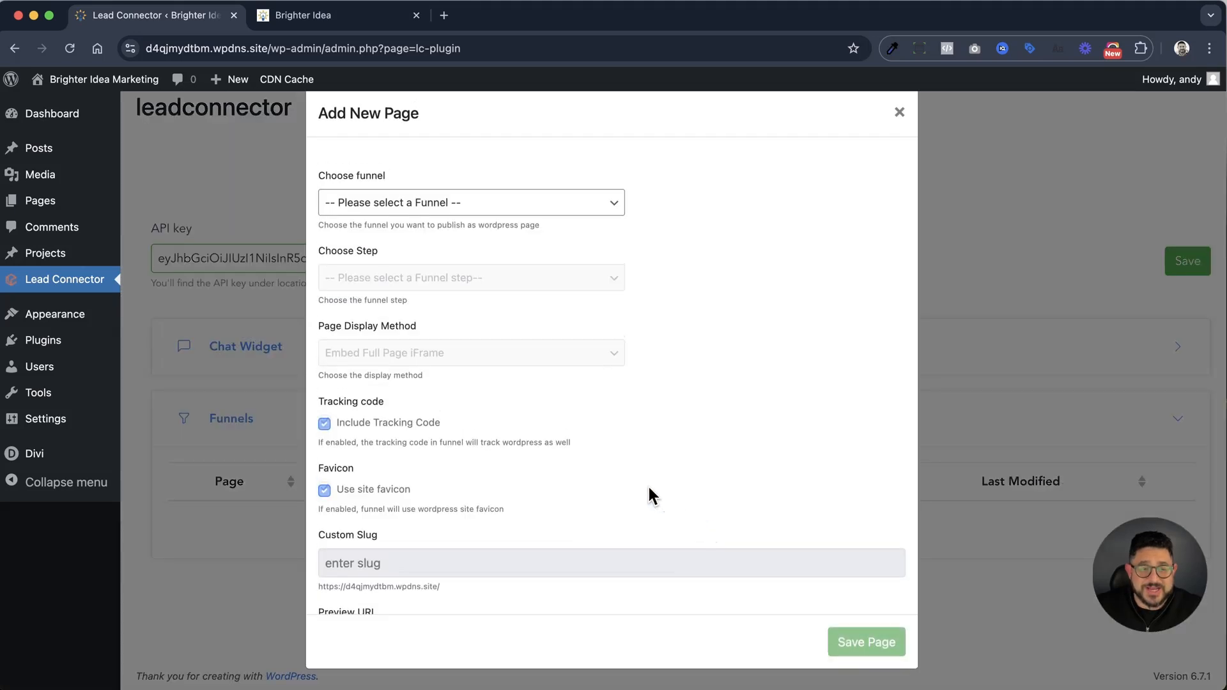
click(575, 202)
click(563, 240)
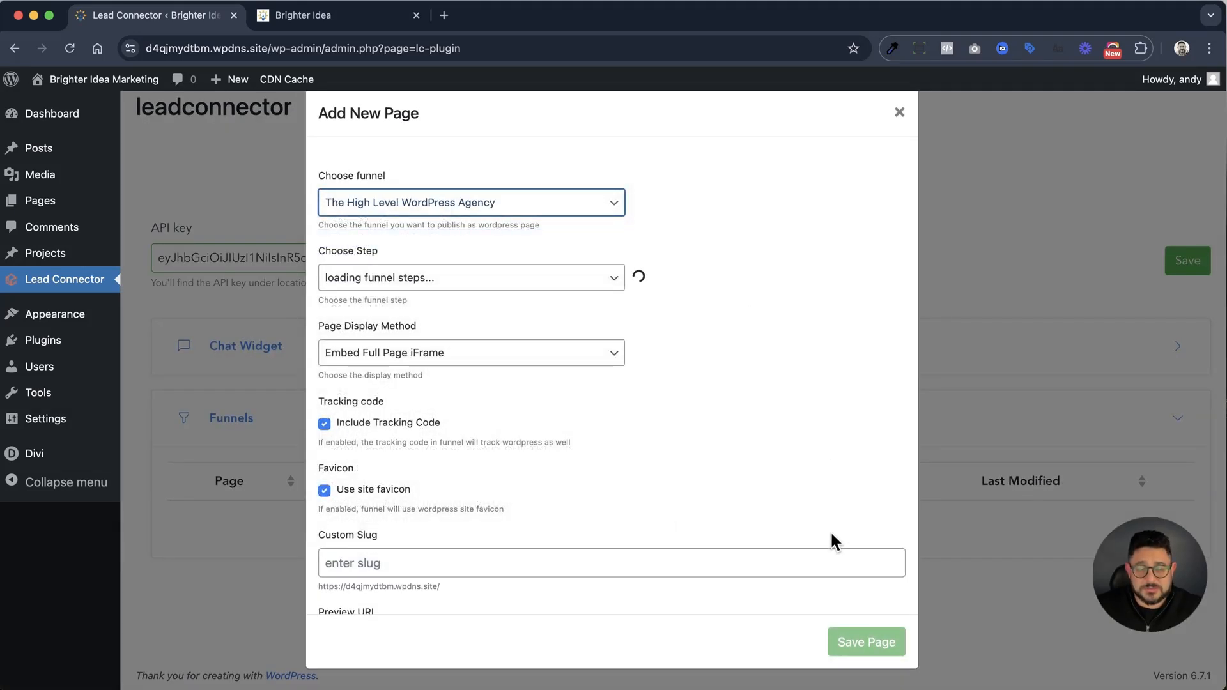
click(544, 280)
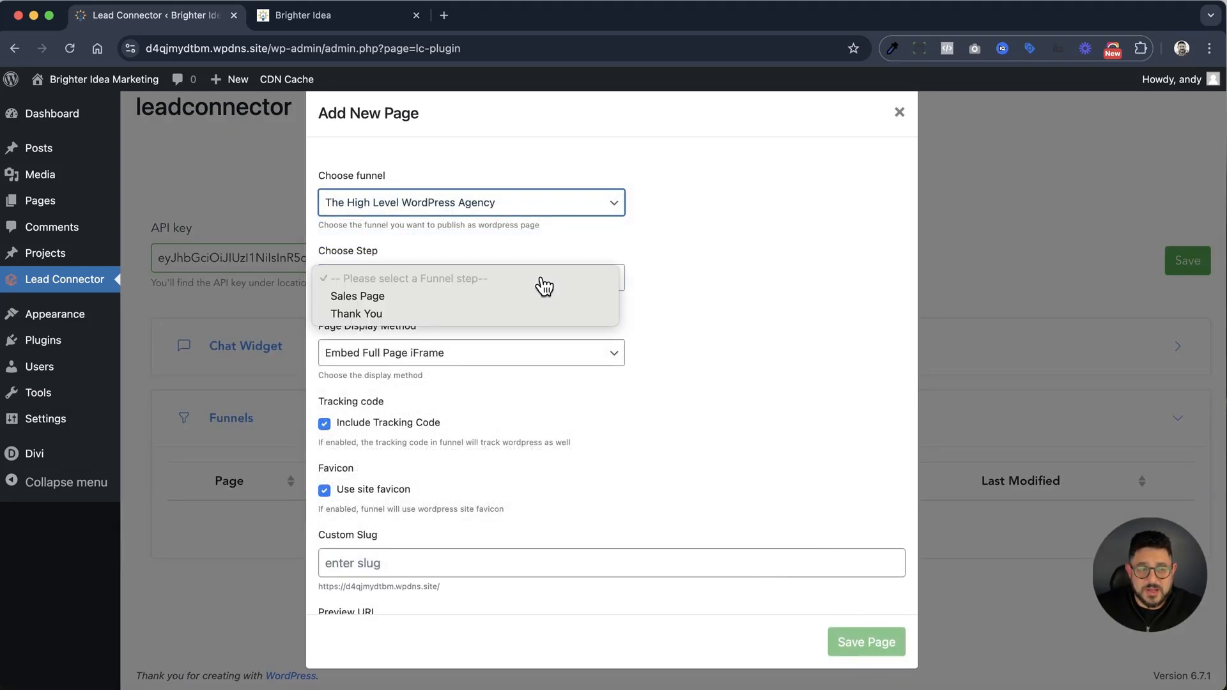
click(423, 299)
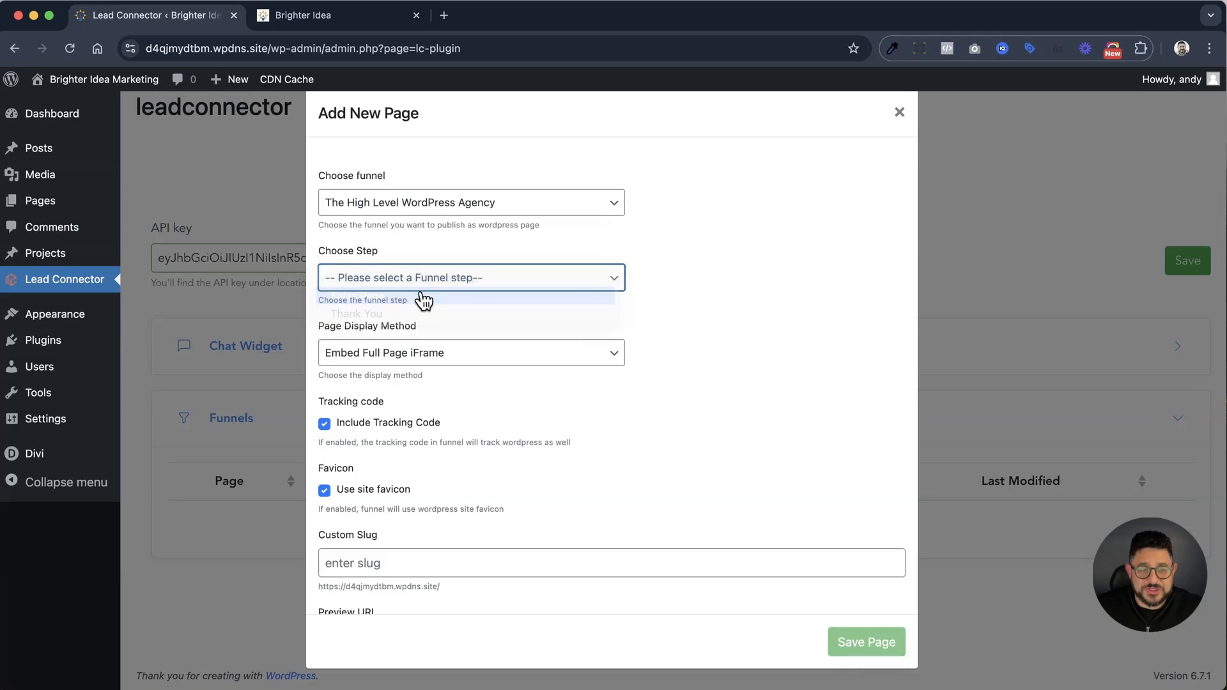
click(506, 359)
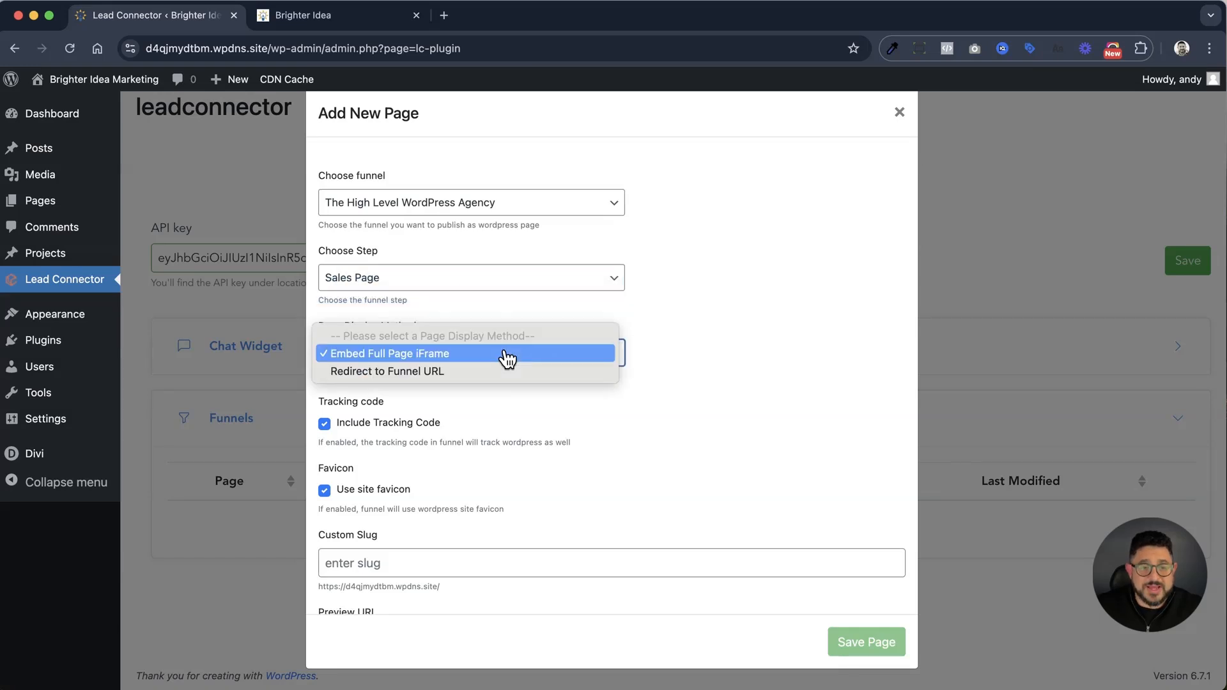
click(465, 372)
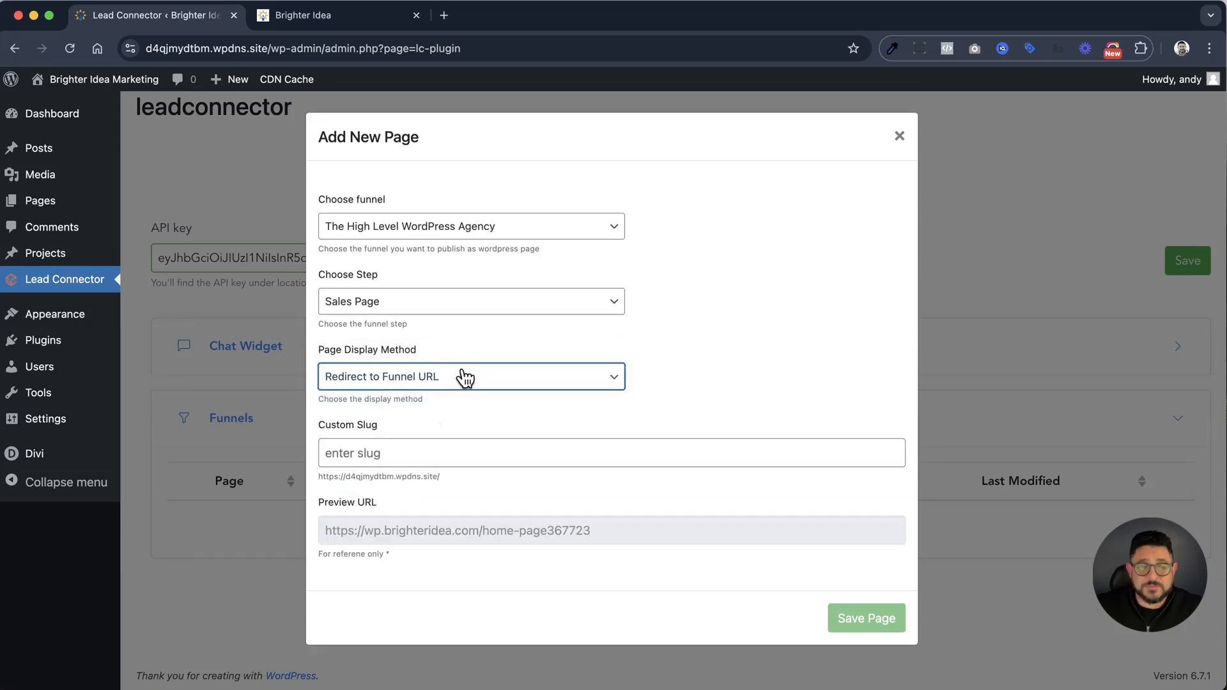
Set the new funnel page's custom slug to "hlwpa" and save the page
click(484, 455)
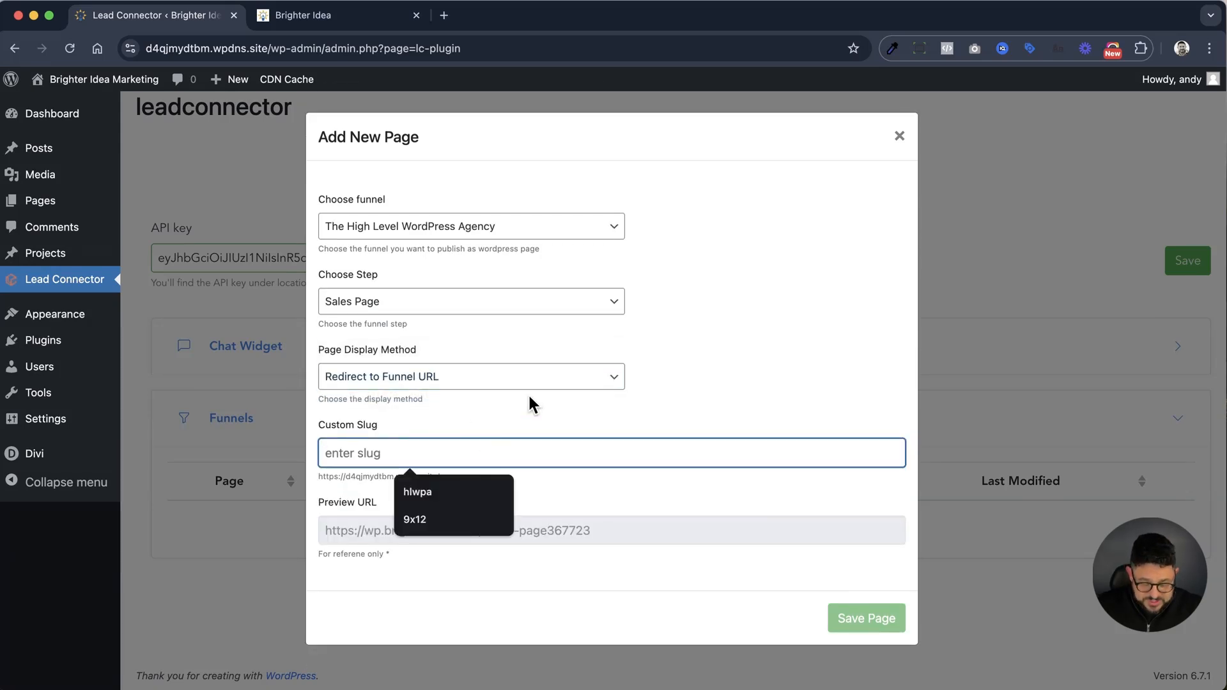
text(wp)
key(BackSpace)
key(BackSpace)
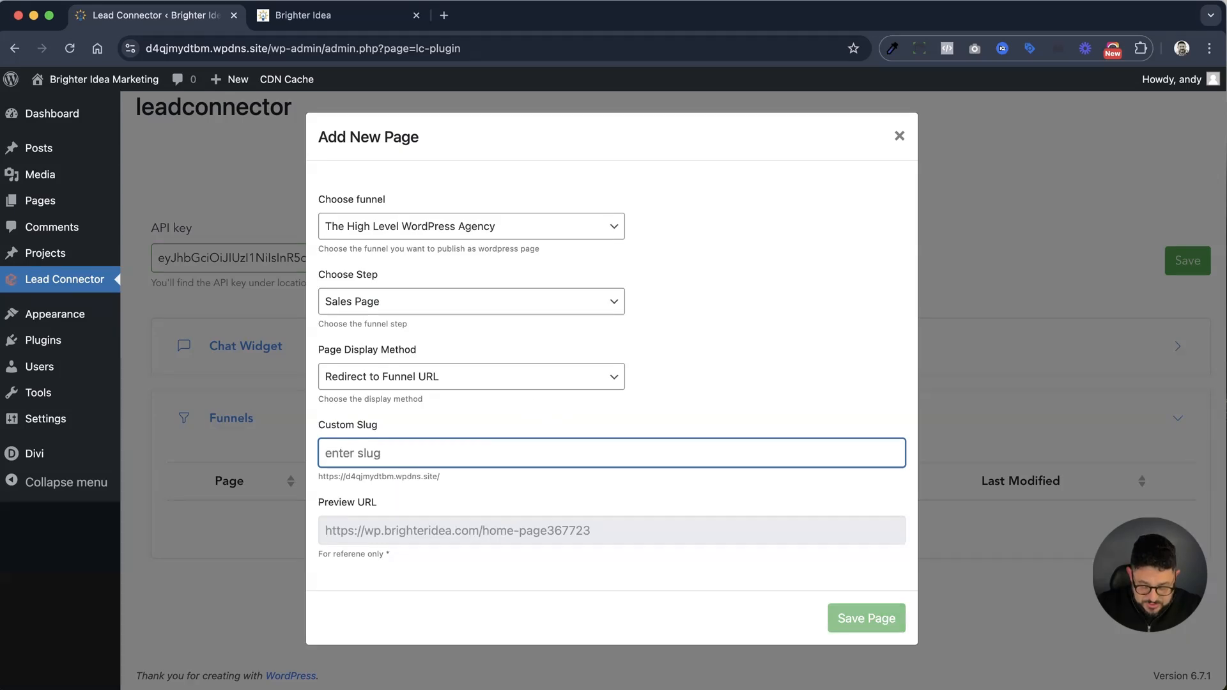
text(hlwpa)
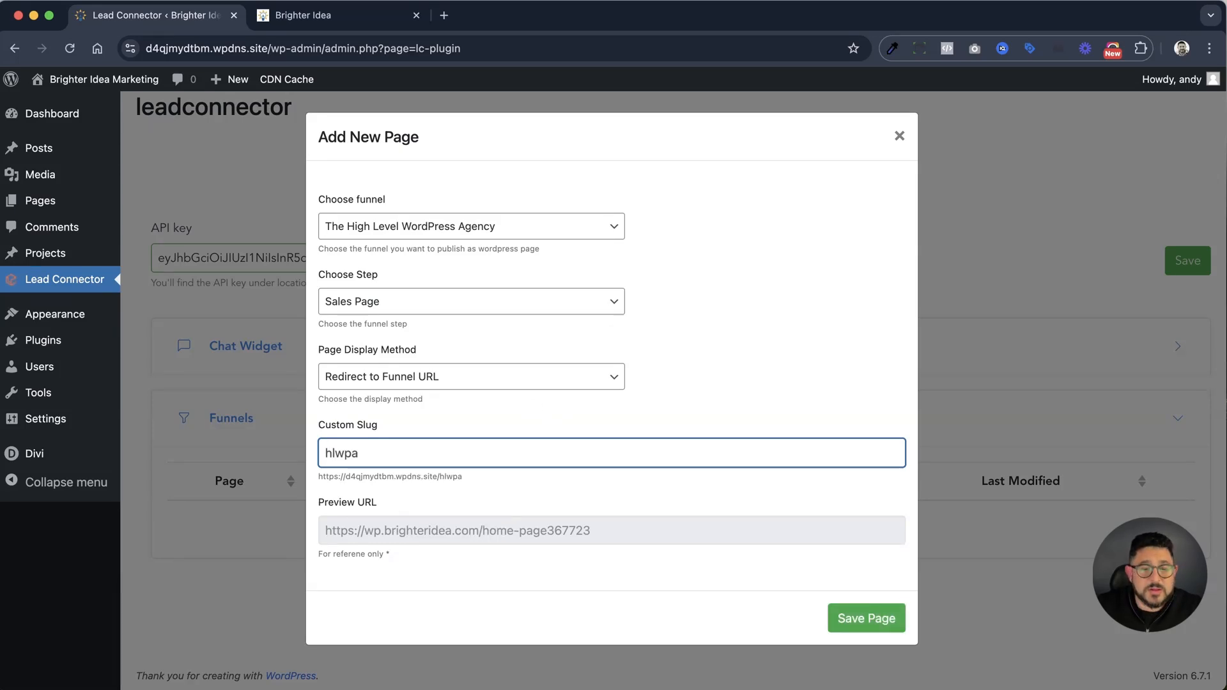
click(870, 627)
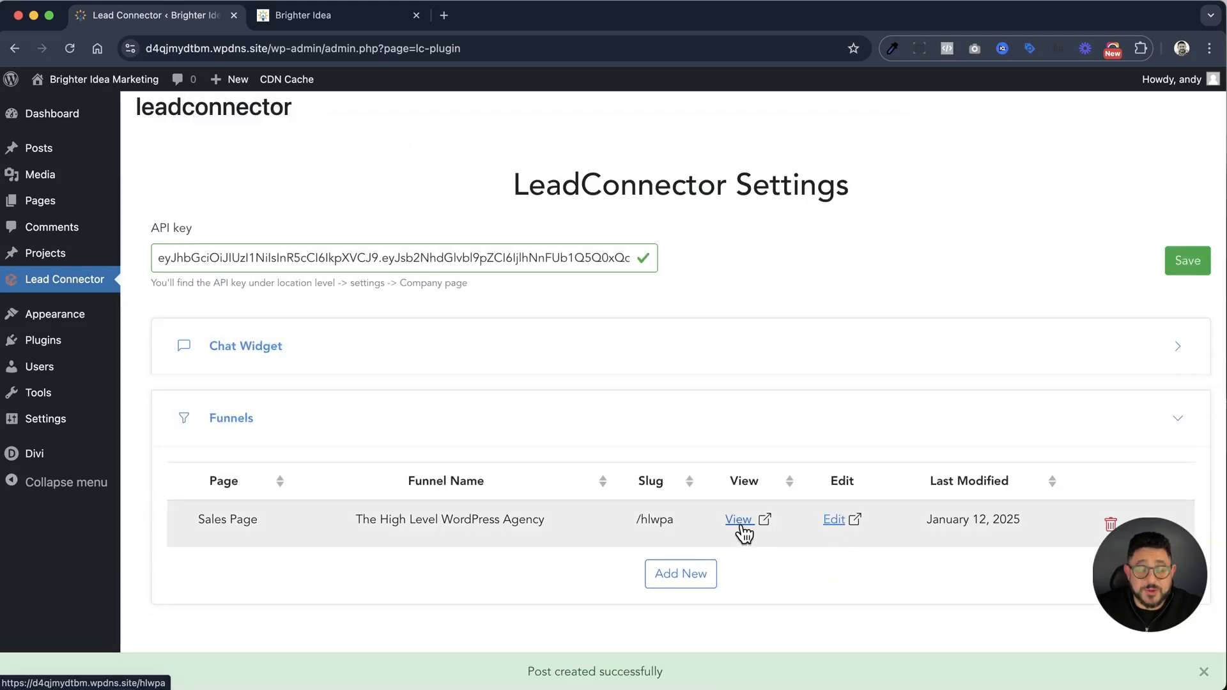
Check the Sales Page through its view and edit links, and visit the WordPress site's front end
click(740, 528)
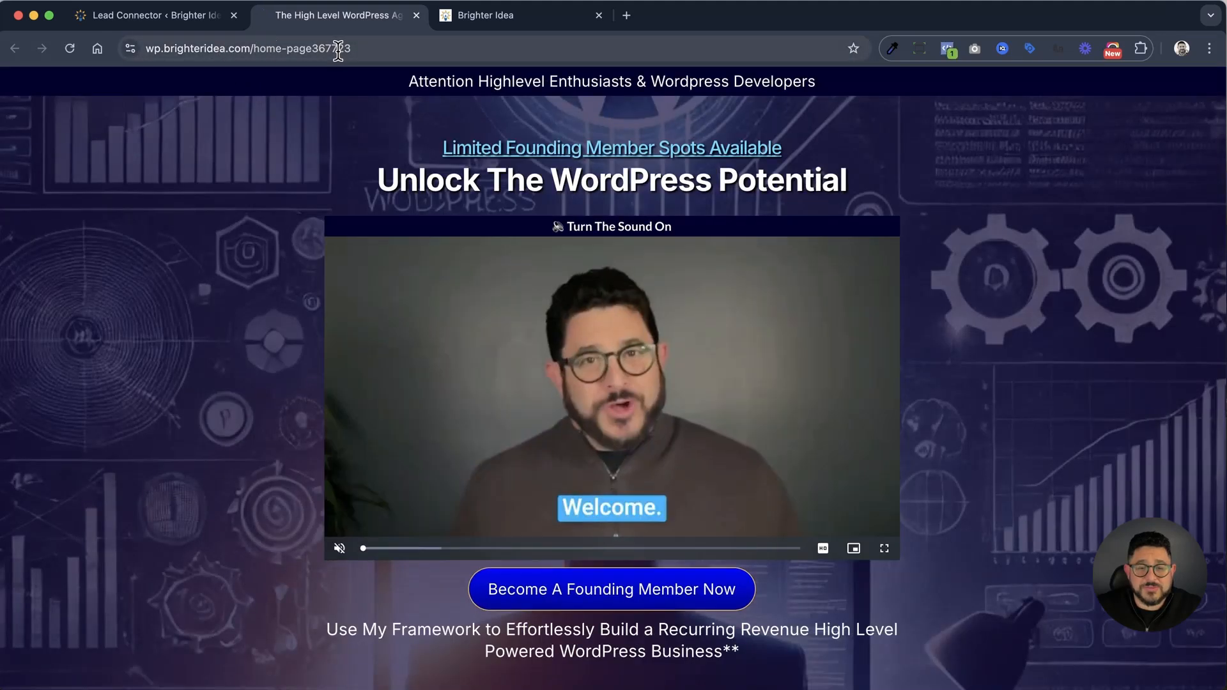
click(150, 15)
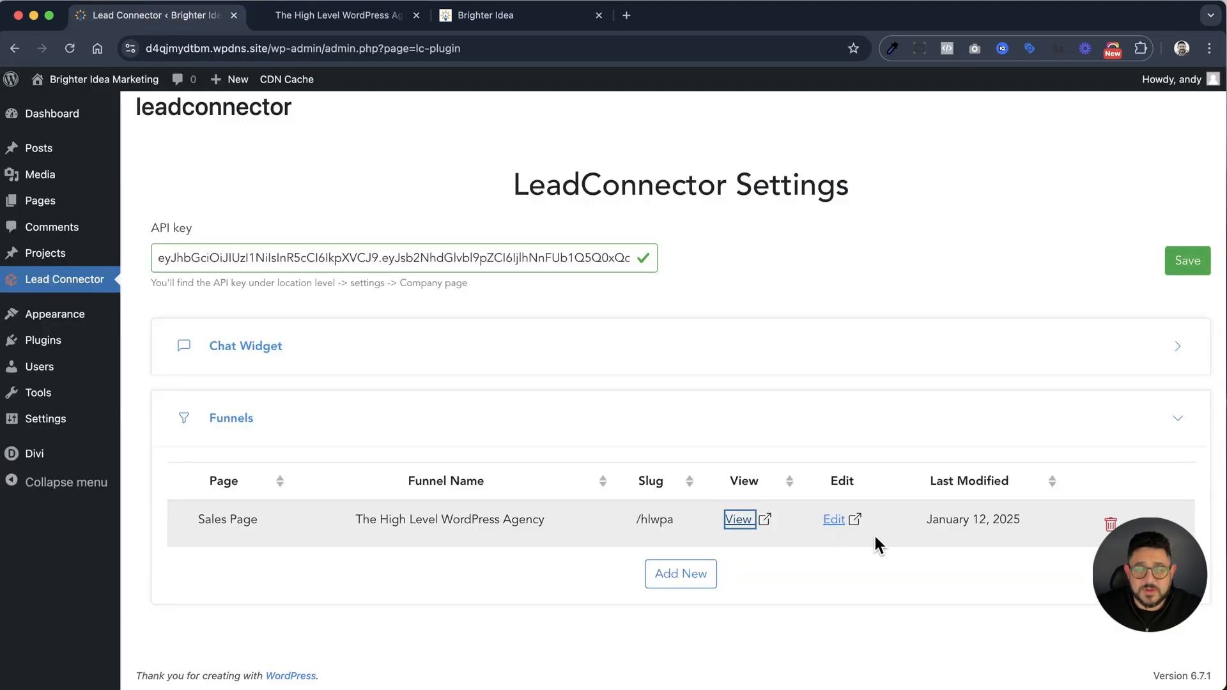
click(834, 522)
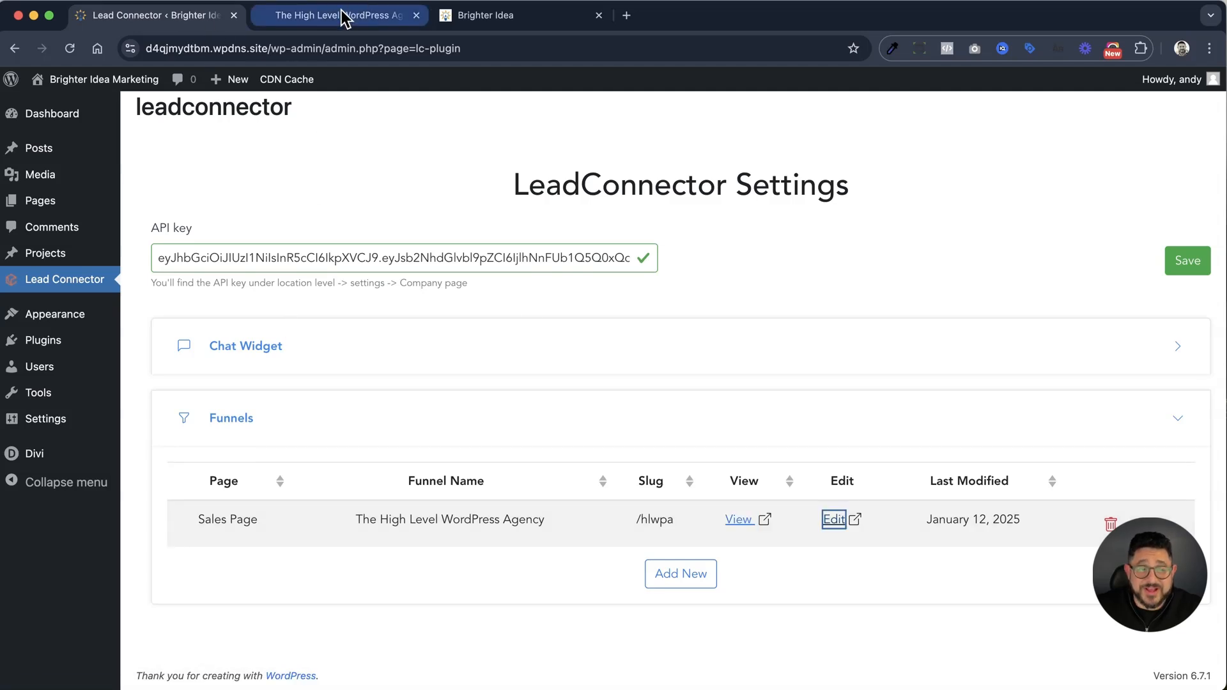
click(72, 84)
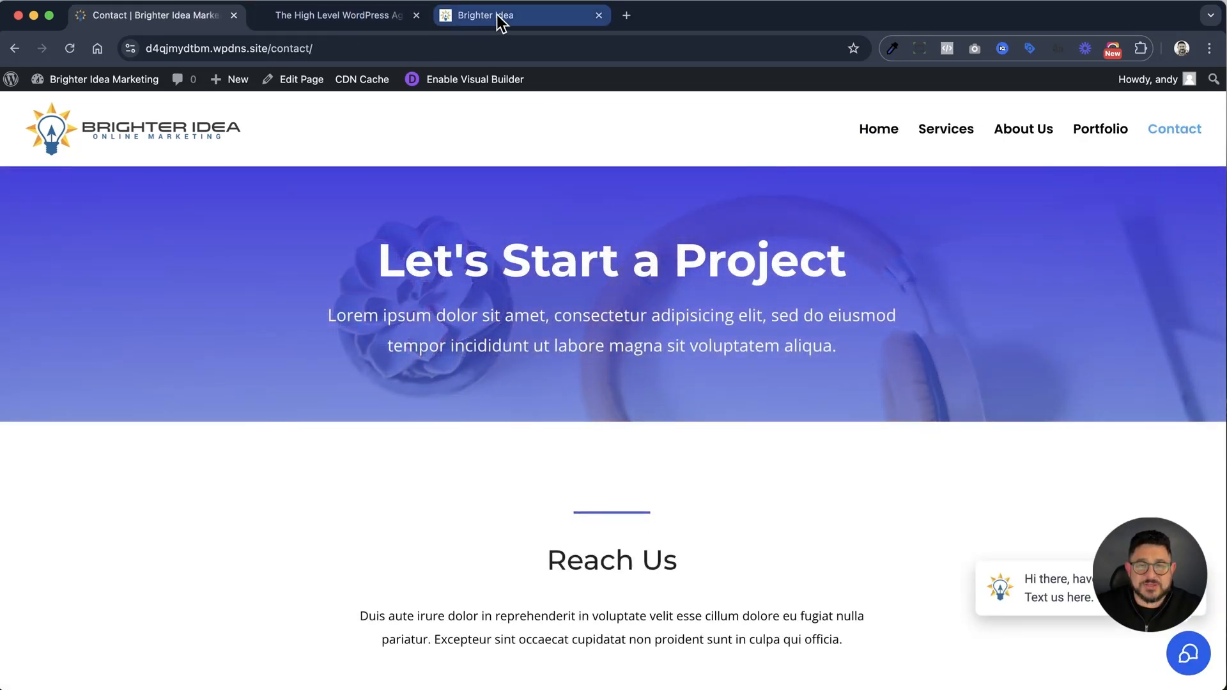
Switch to the Brighter Idea app and create a new form from scratch in the form builder under Sites
click(499, 19)
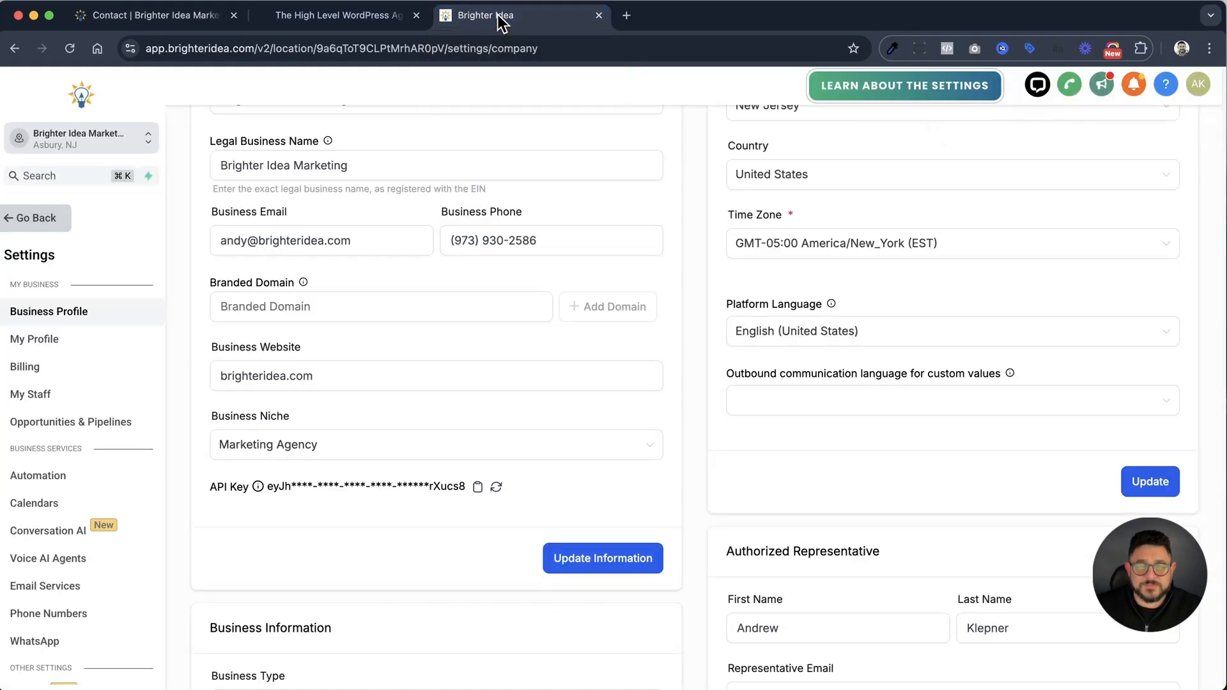
click(40, 218)
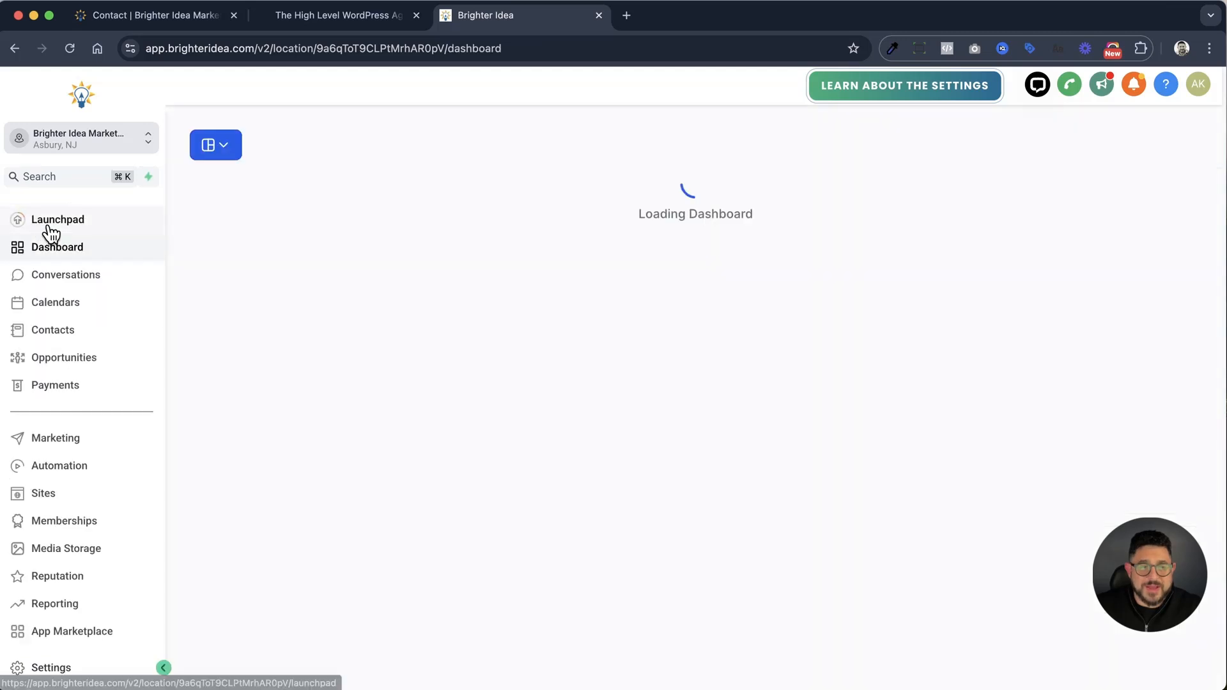
click(75, 496)
mouse_move(760, 127)
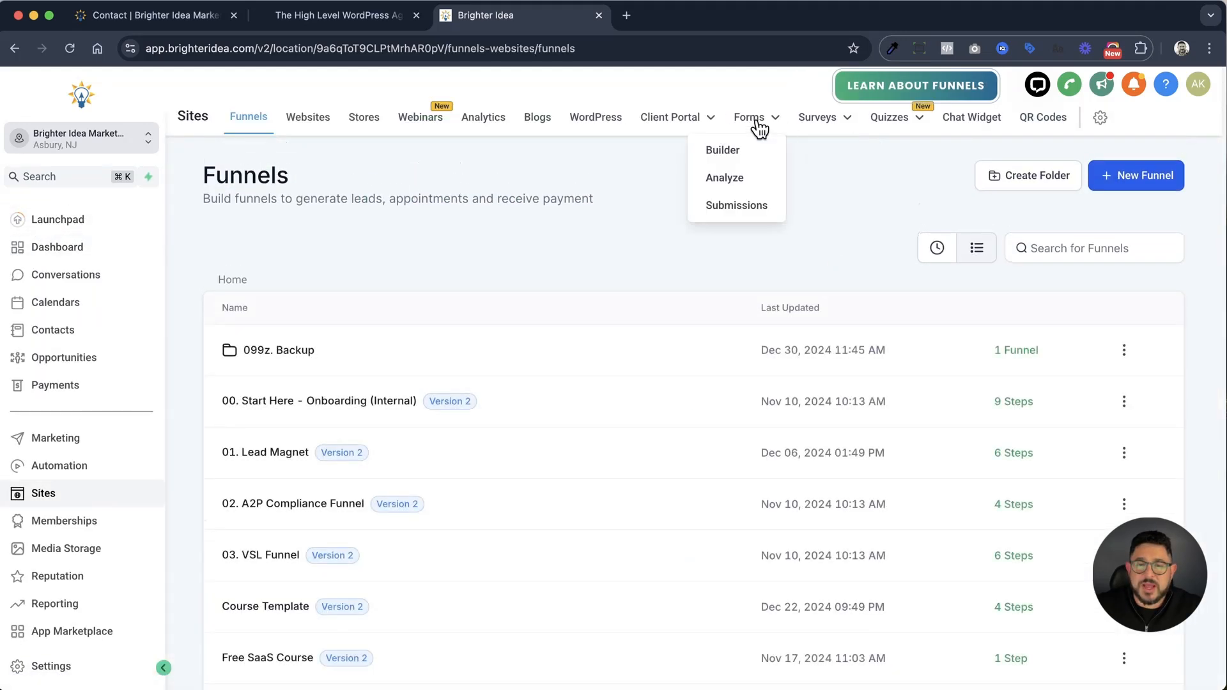
click(731, 152)
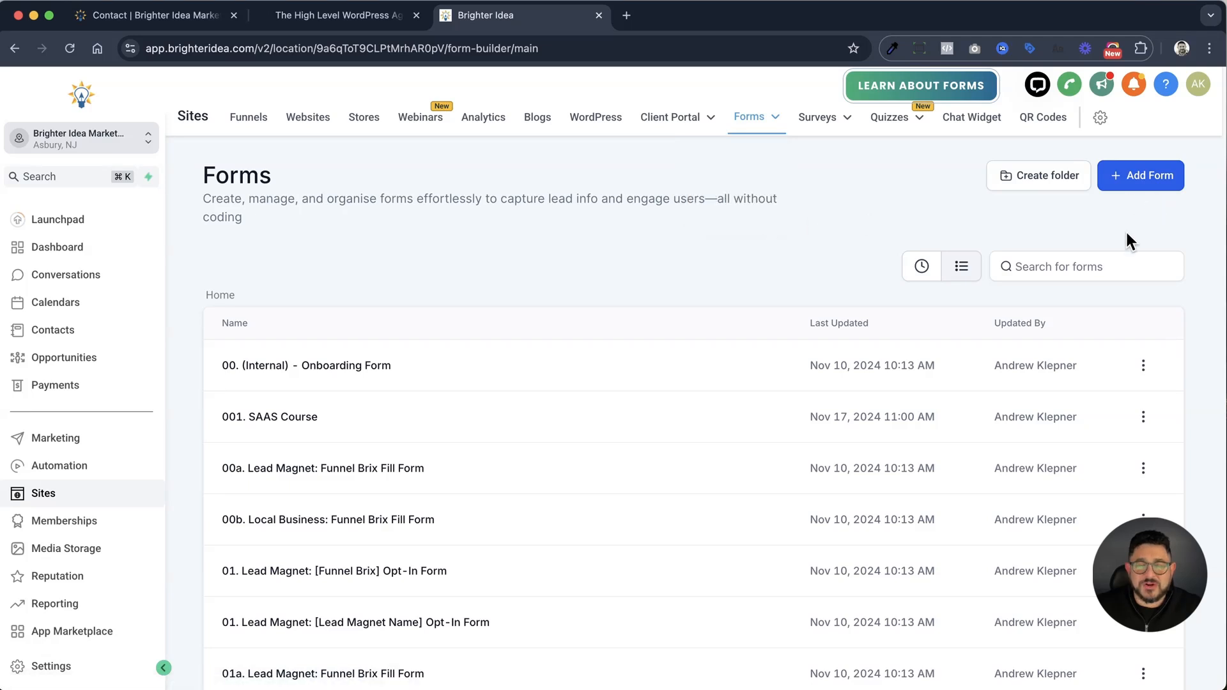
click(1149, 184)
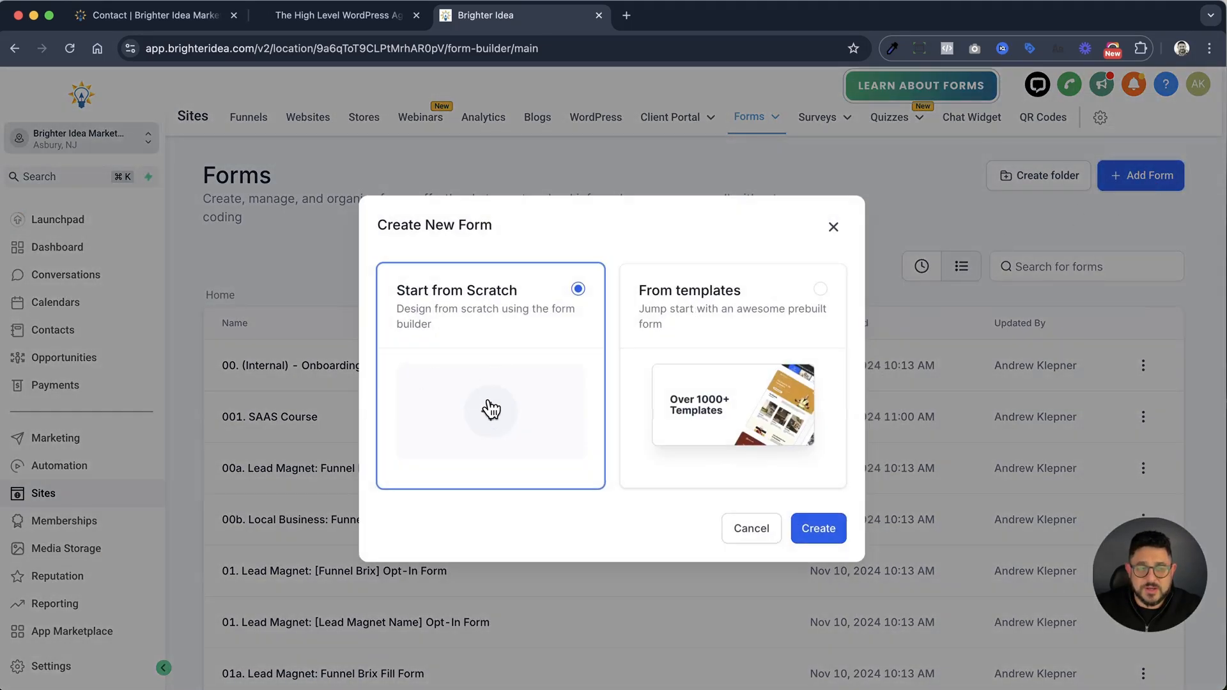
click(821, 538)
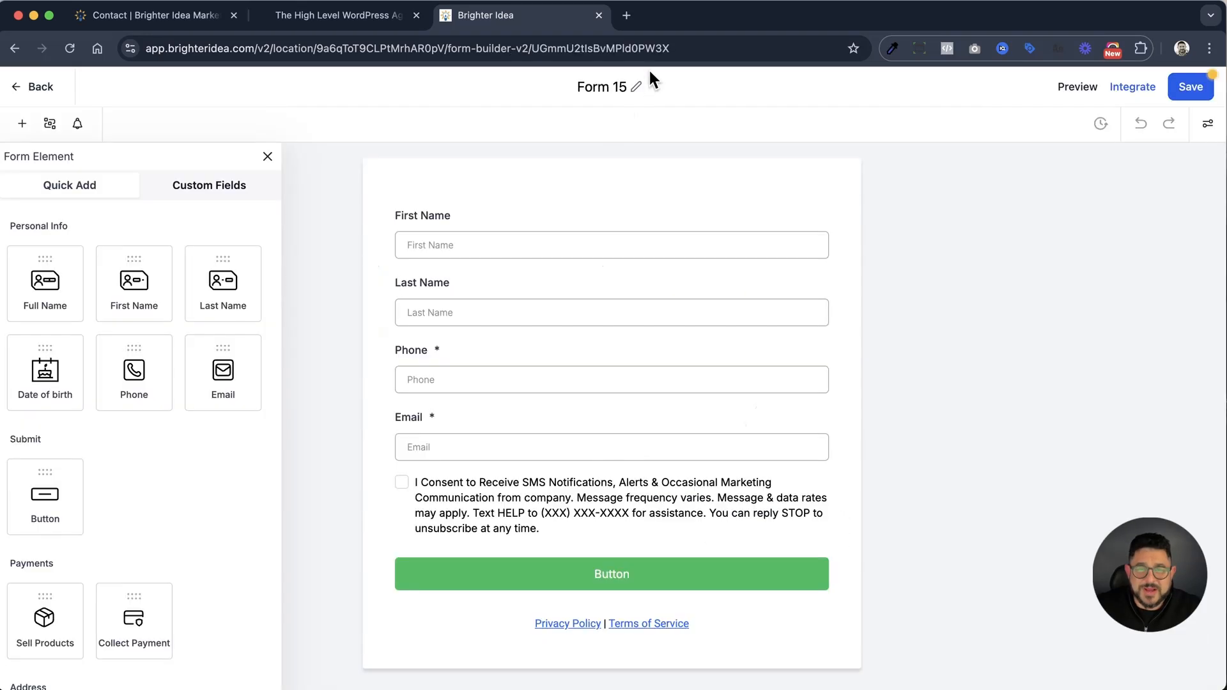
Rename the new form to "Website Contact Form"
click(634, 87)
triple_click(623, 87)
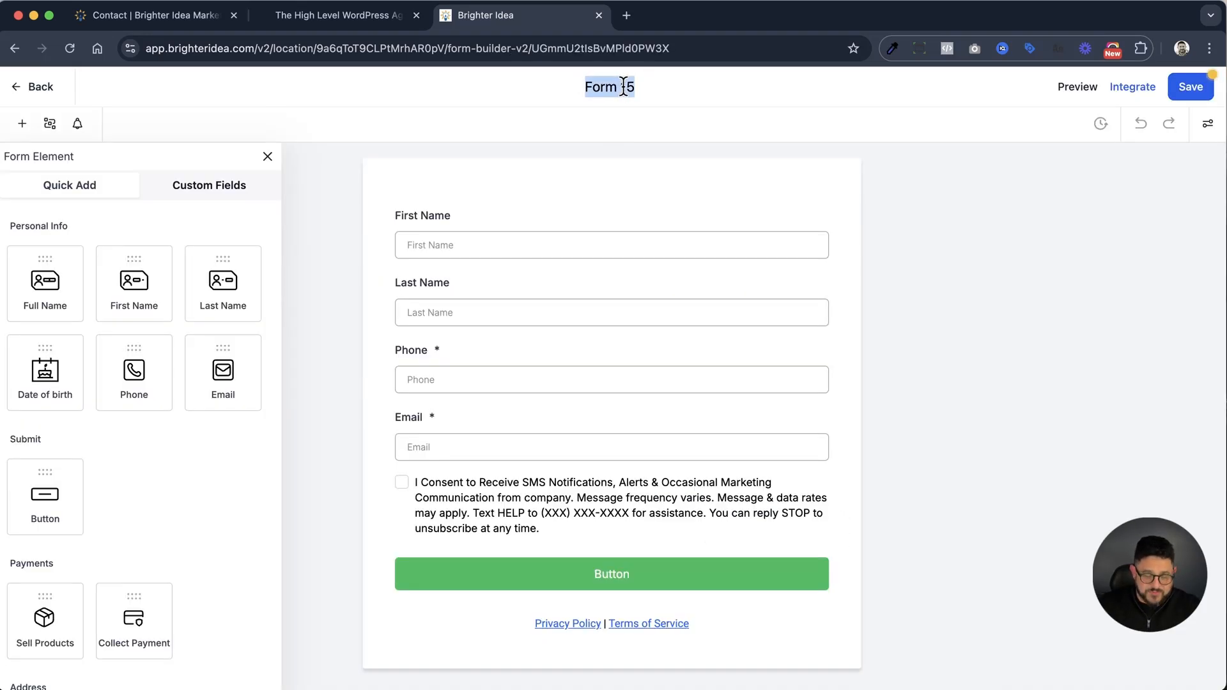
text(Website Contact Form)
click(813, 219)
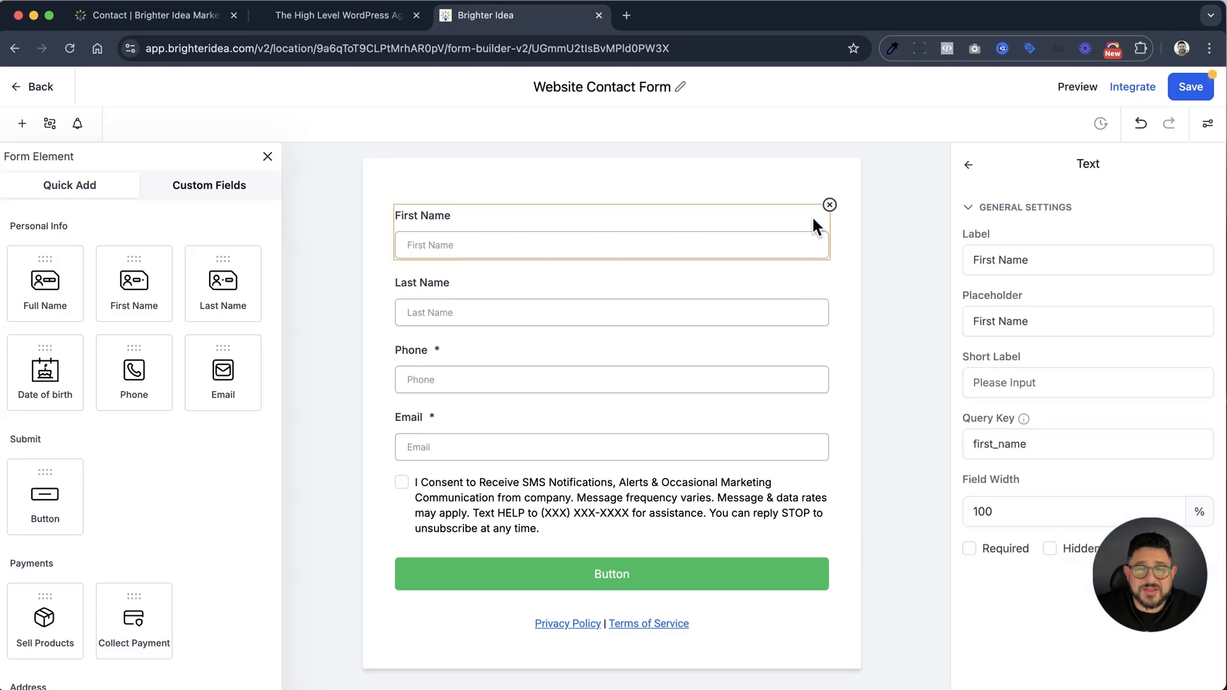
Replace the form's First Name and Last Name fields with a single Full Name field above Phone
click(830, 205)
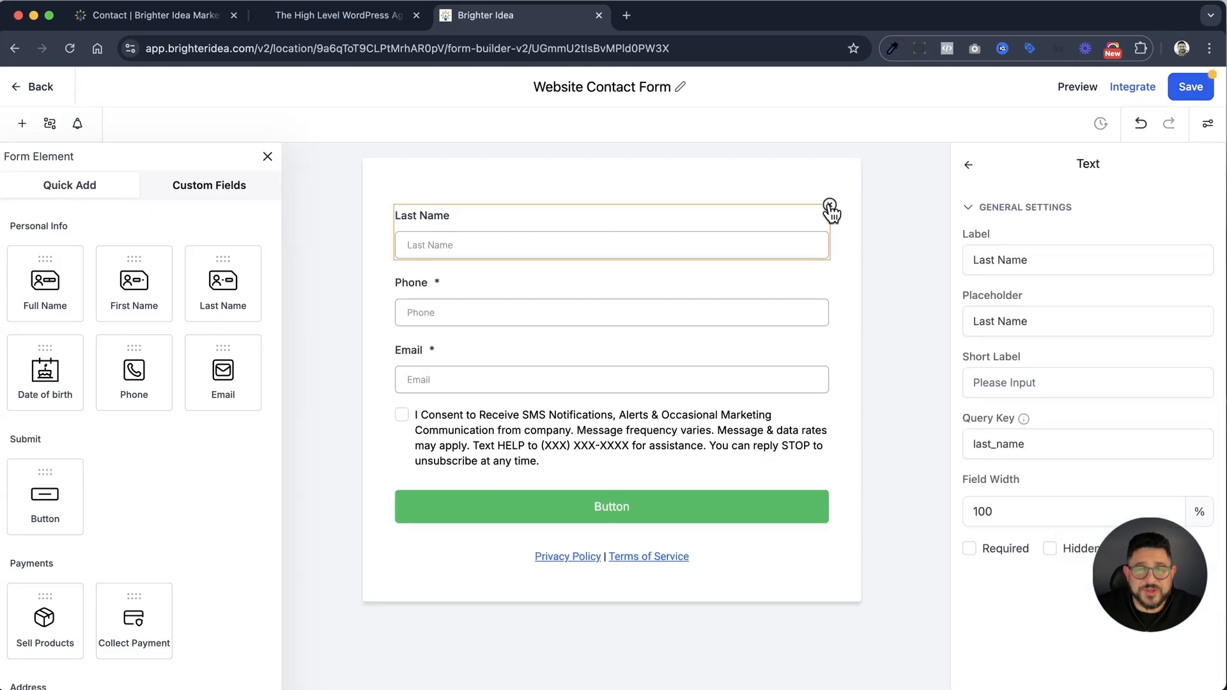
click(829, 205)
drag(46, 279, 618, 203)
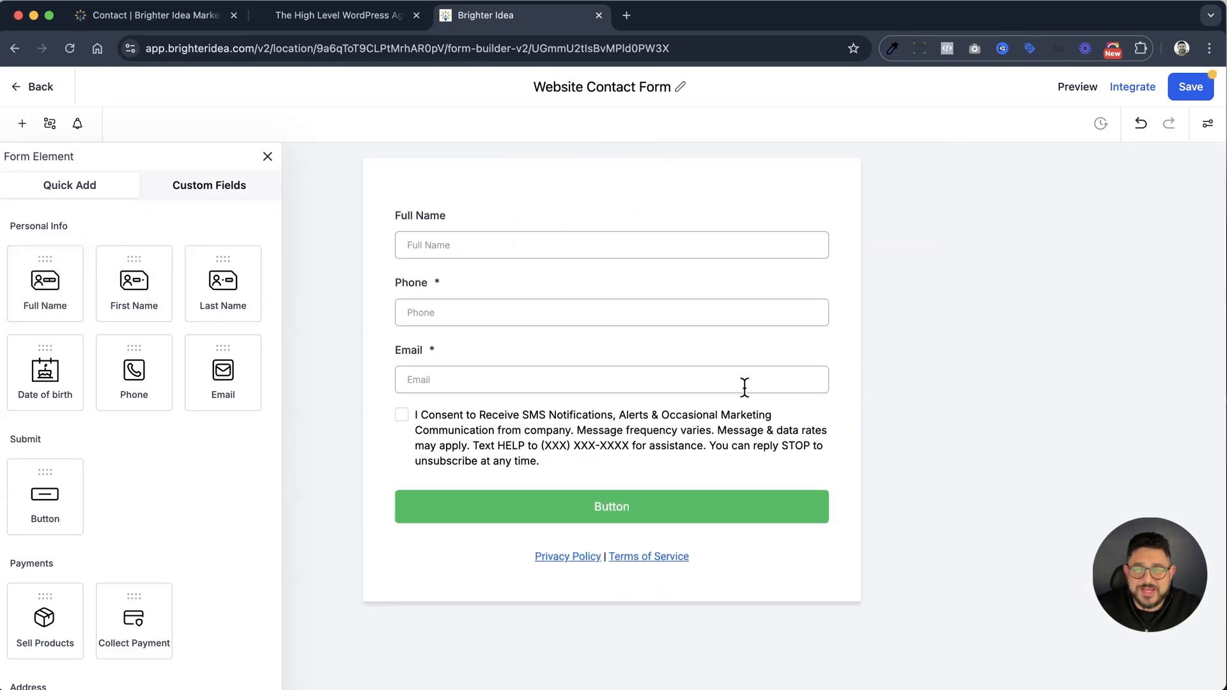
Remove the Phone field and the SMS consent checkbox from the form
click(808, 317)
click(829, 275)
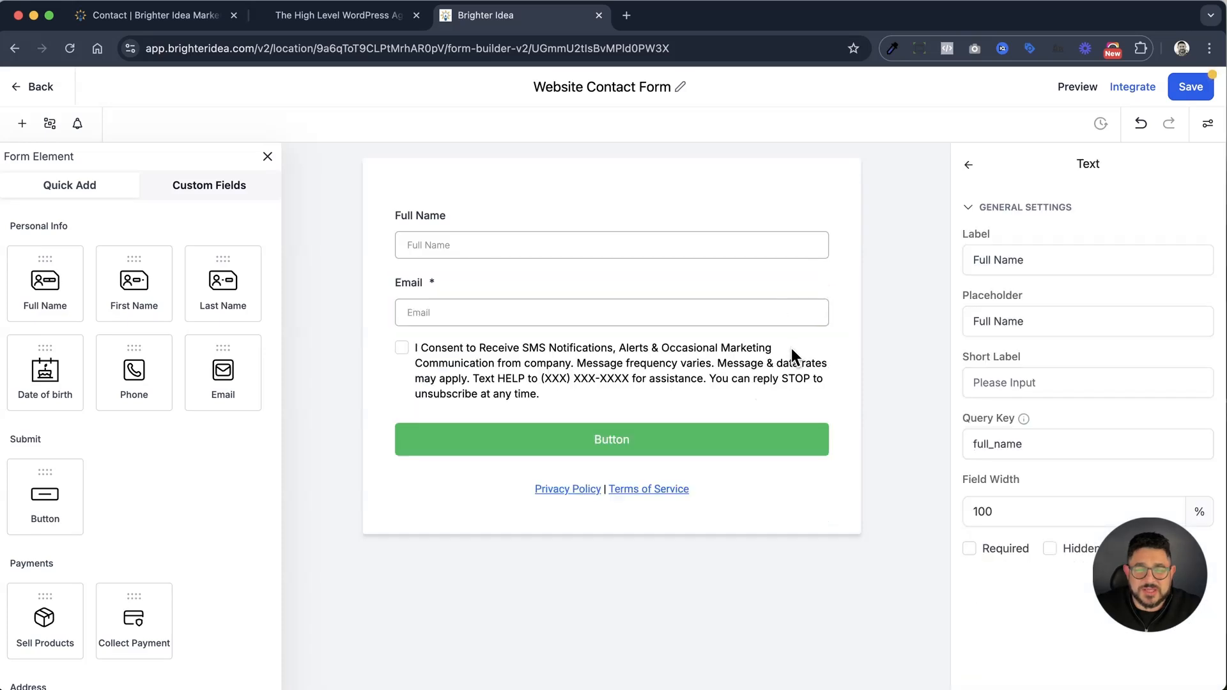
click(789, 351)
click(829, 340)
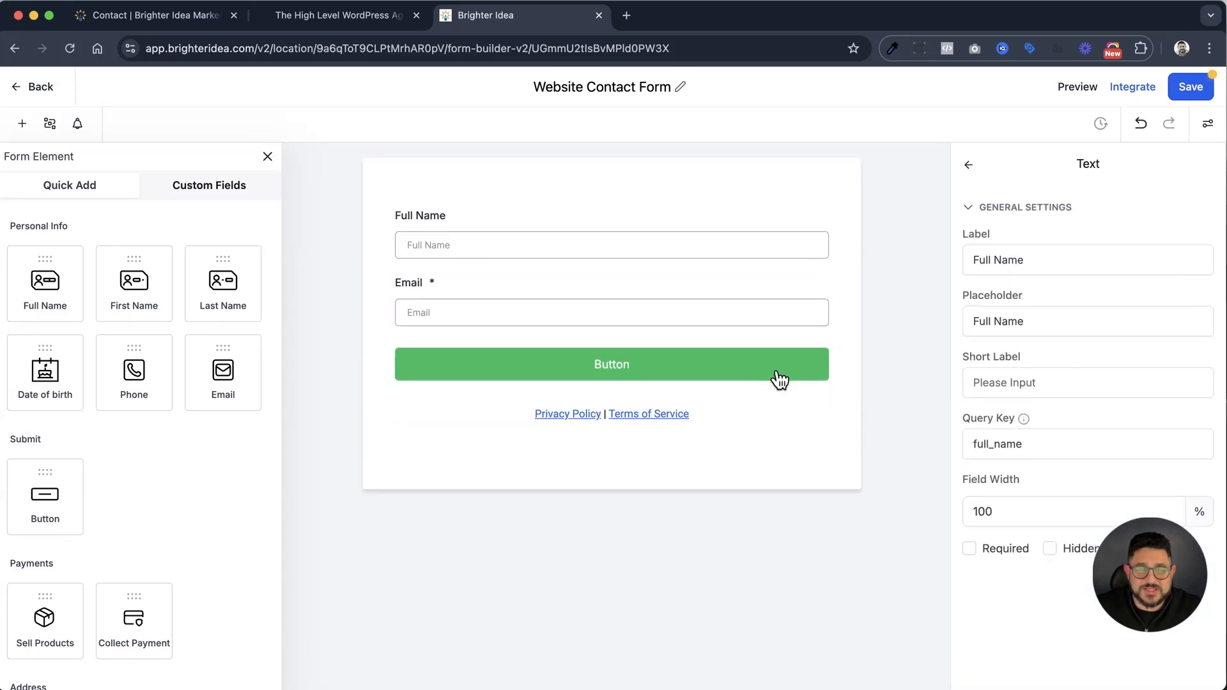
Add a Multi Line text field between the Email field and the button
scroll(236, 298, down, 5)
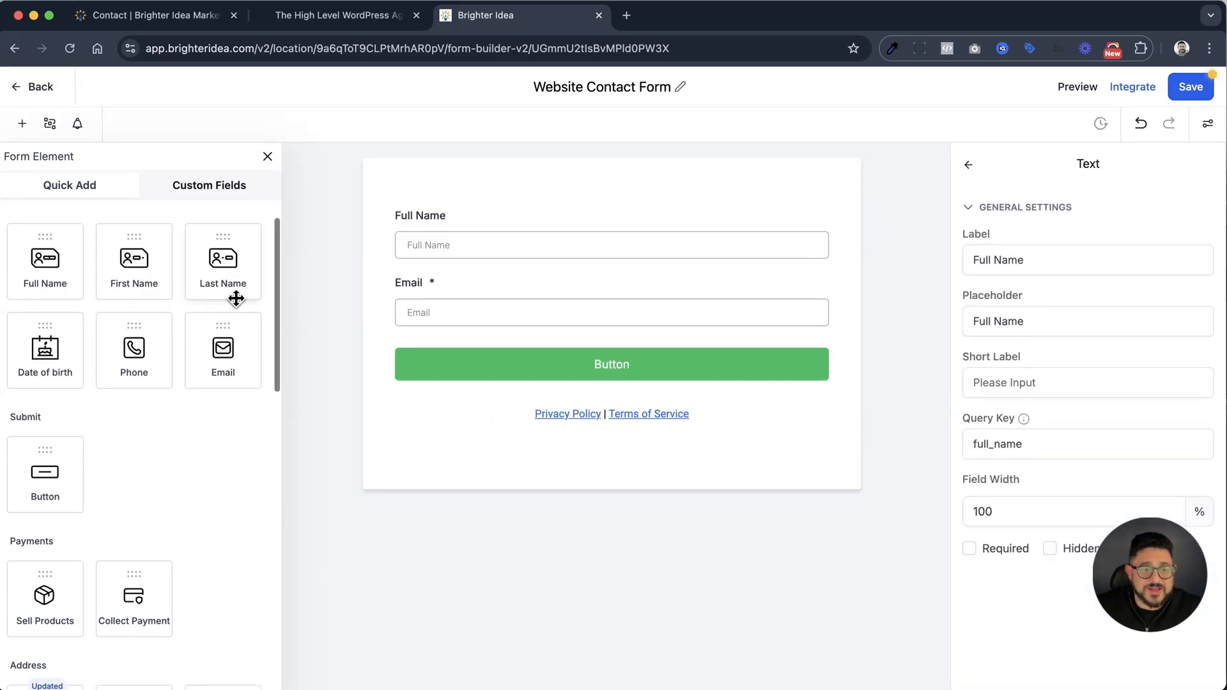
scroll(235, 298, down, 3)
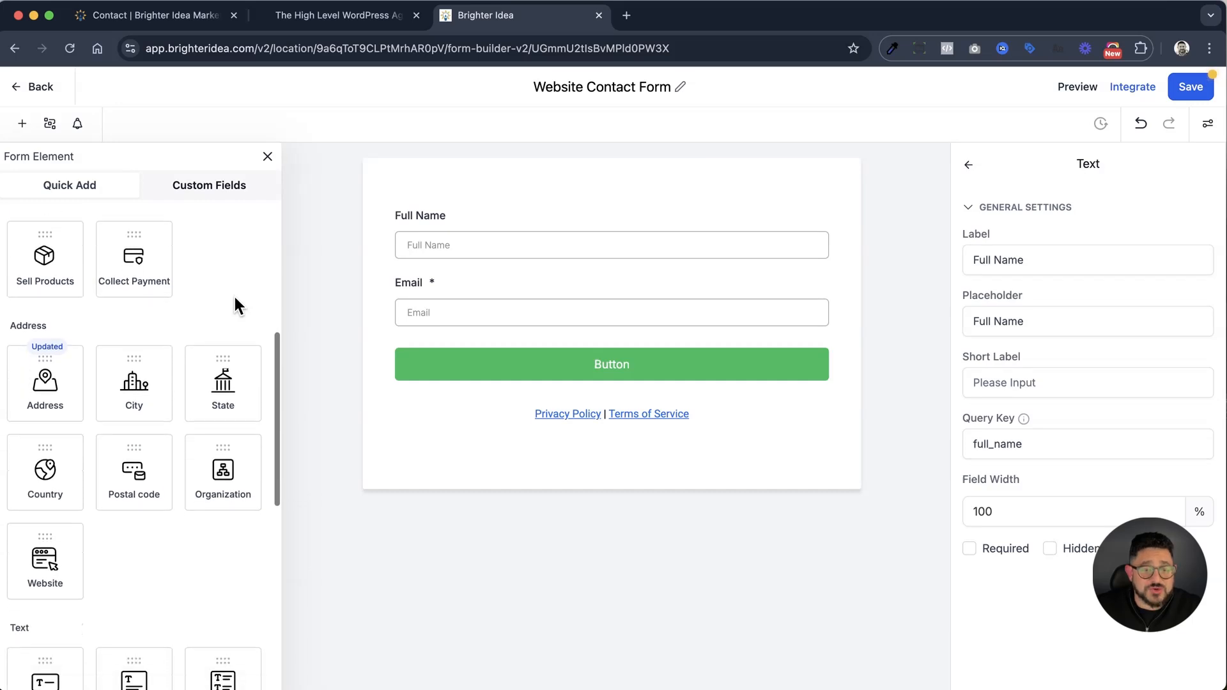
scroll(235, 297, down, 1)
scroll(258, 368, down, 2)
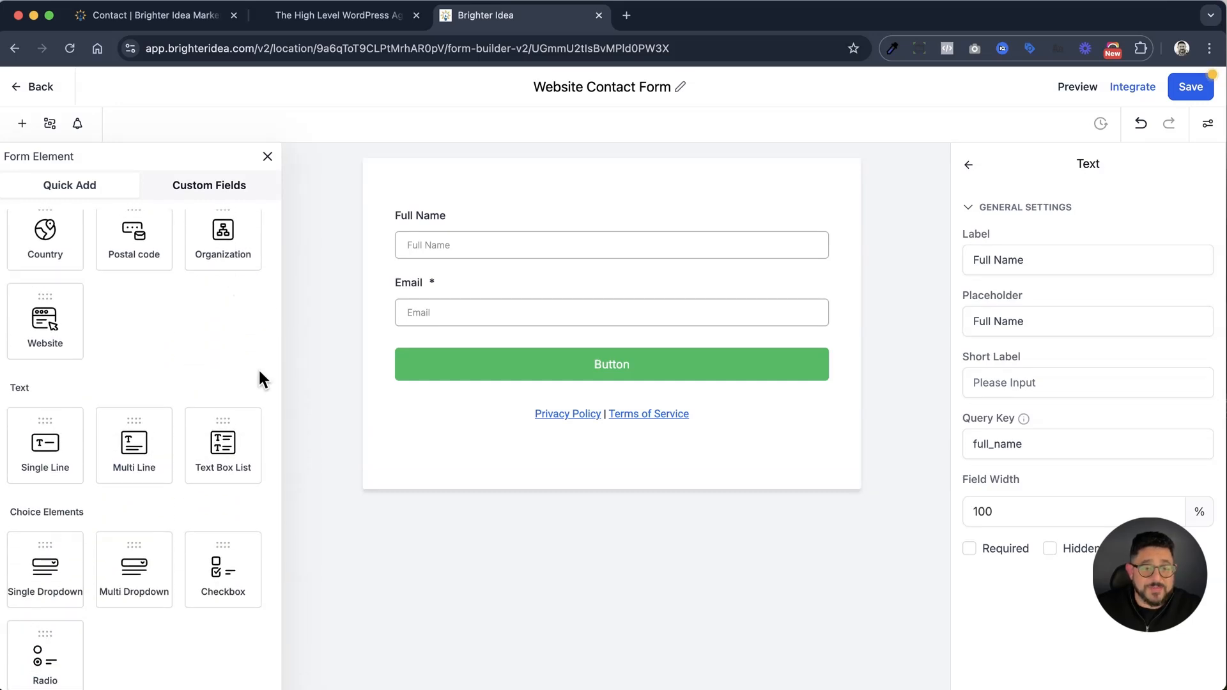
drag(129, 441, 423, 334)
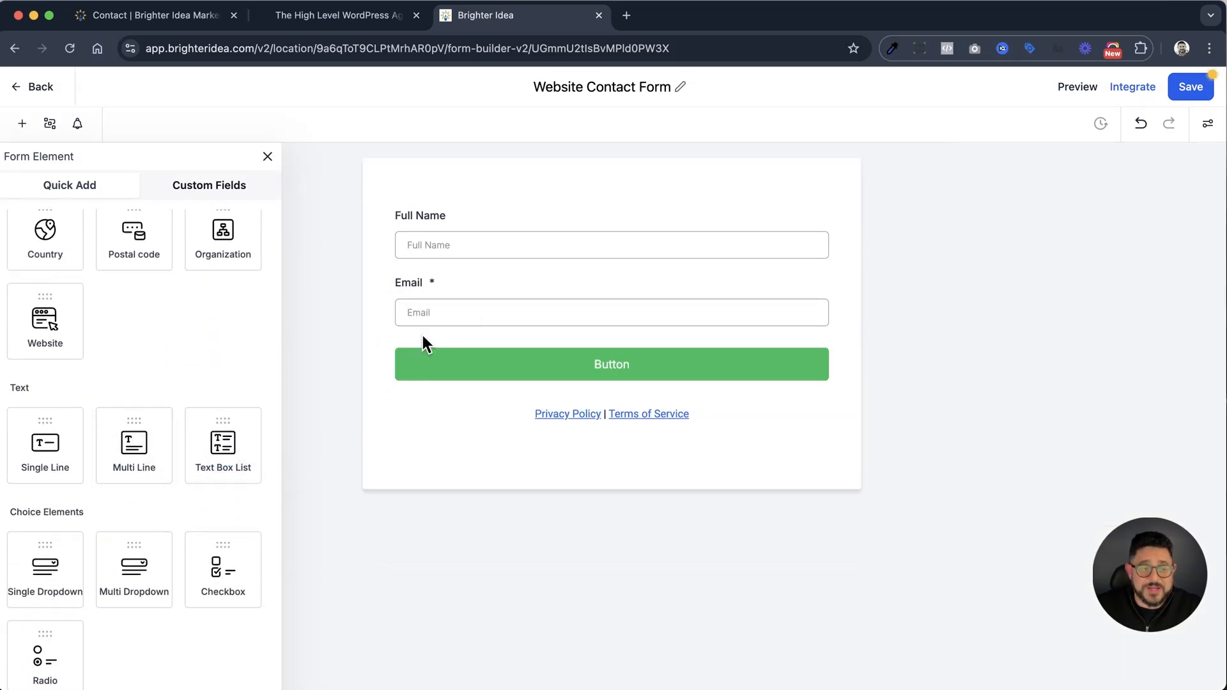
click(435, 344)
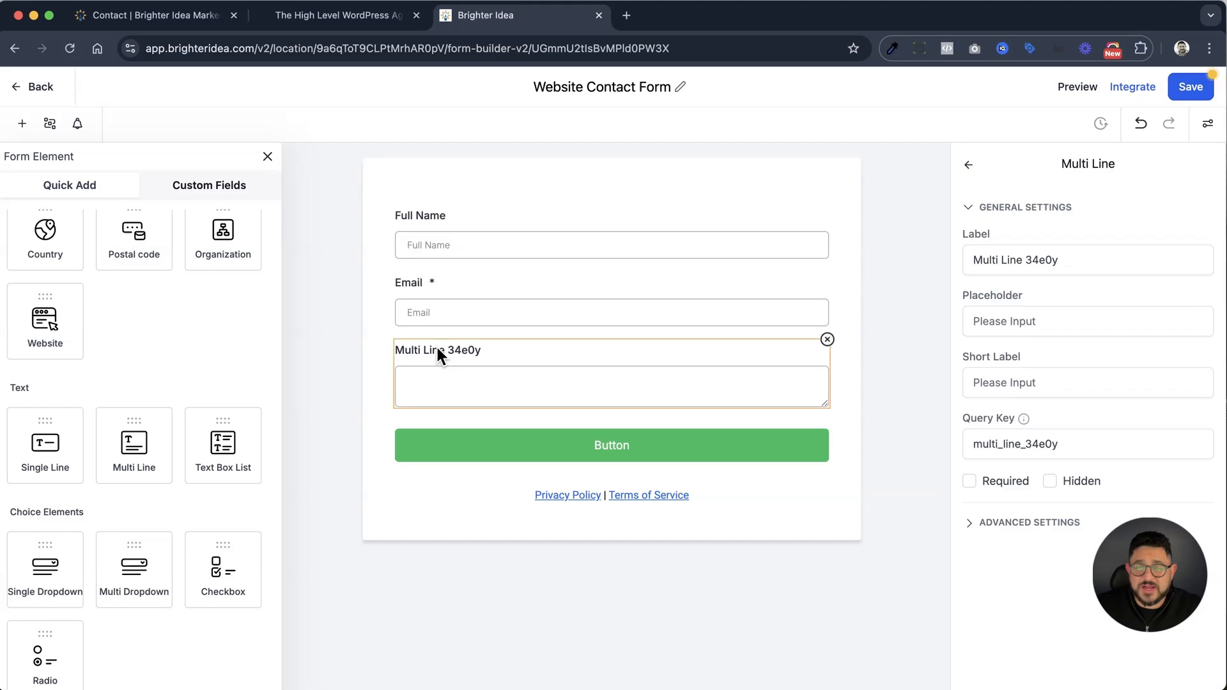
Label the multi-line field "Leave Your Message" and save the form
triple_click(1018, 253)
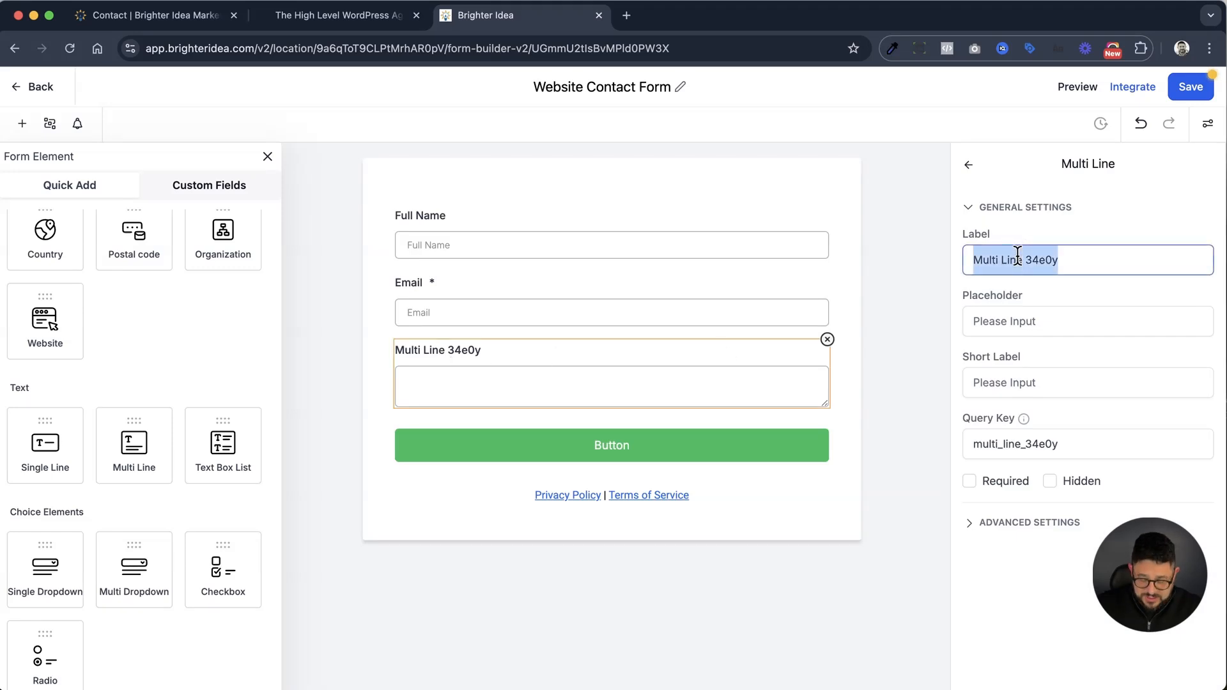
text(Lea)
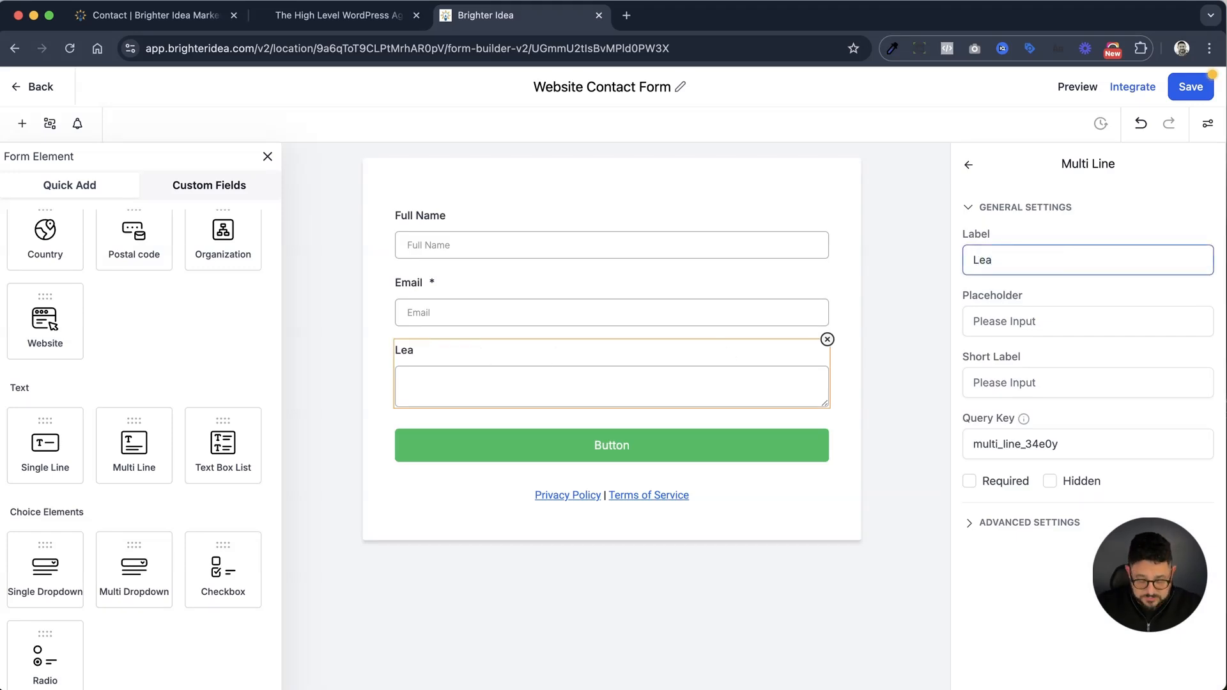
text(ve Your M)
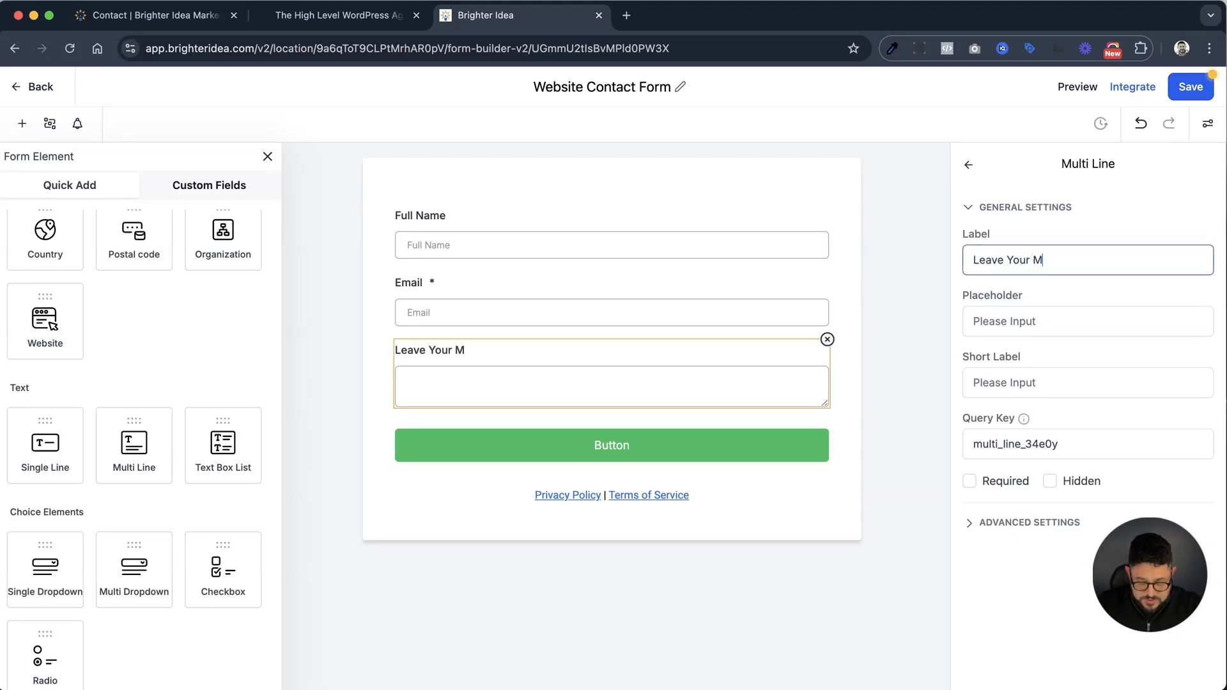
text(essfa)
key(BackSpace)
key(BackSpace)
text(ge)
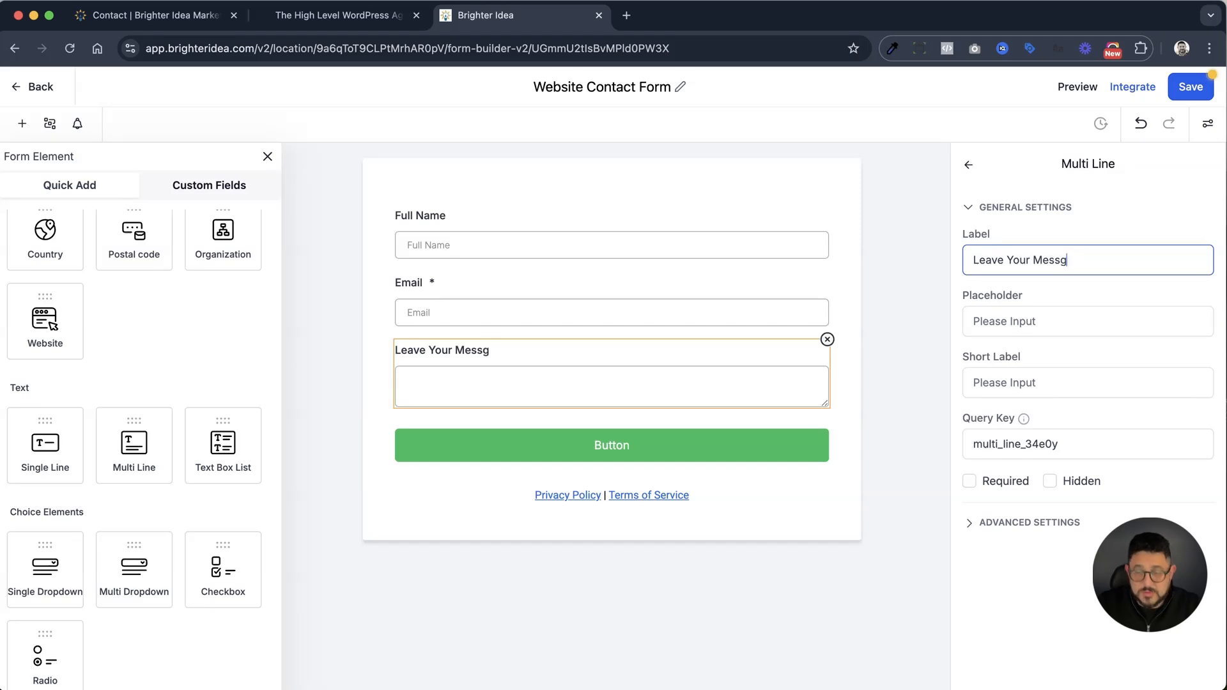
right_click(1057, 259)
click(995, 273)
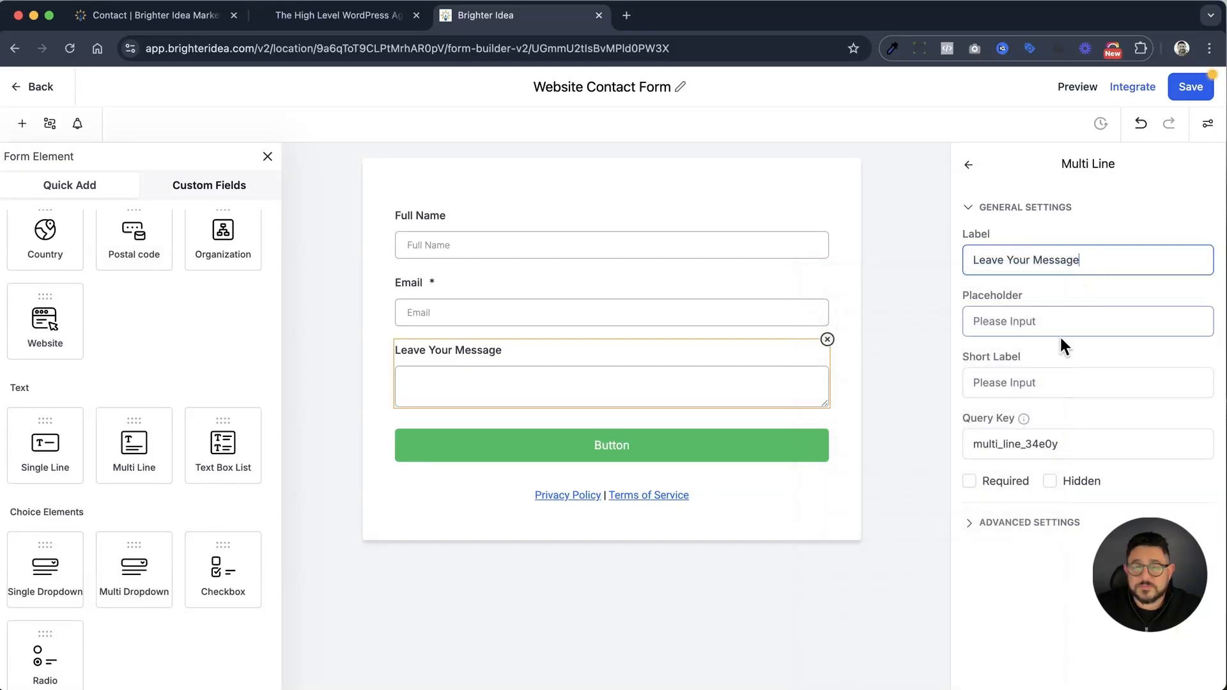
click(970, 523)
click(970, 526)
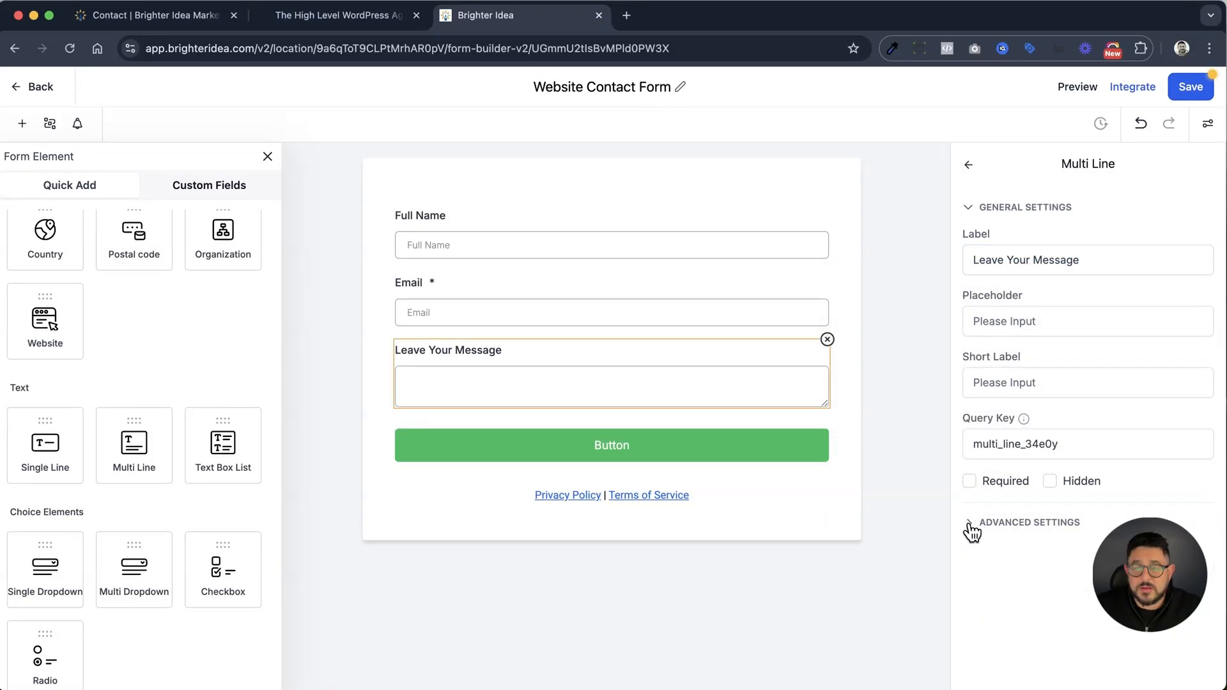
click(1191, 87)
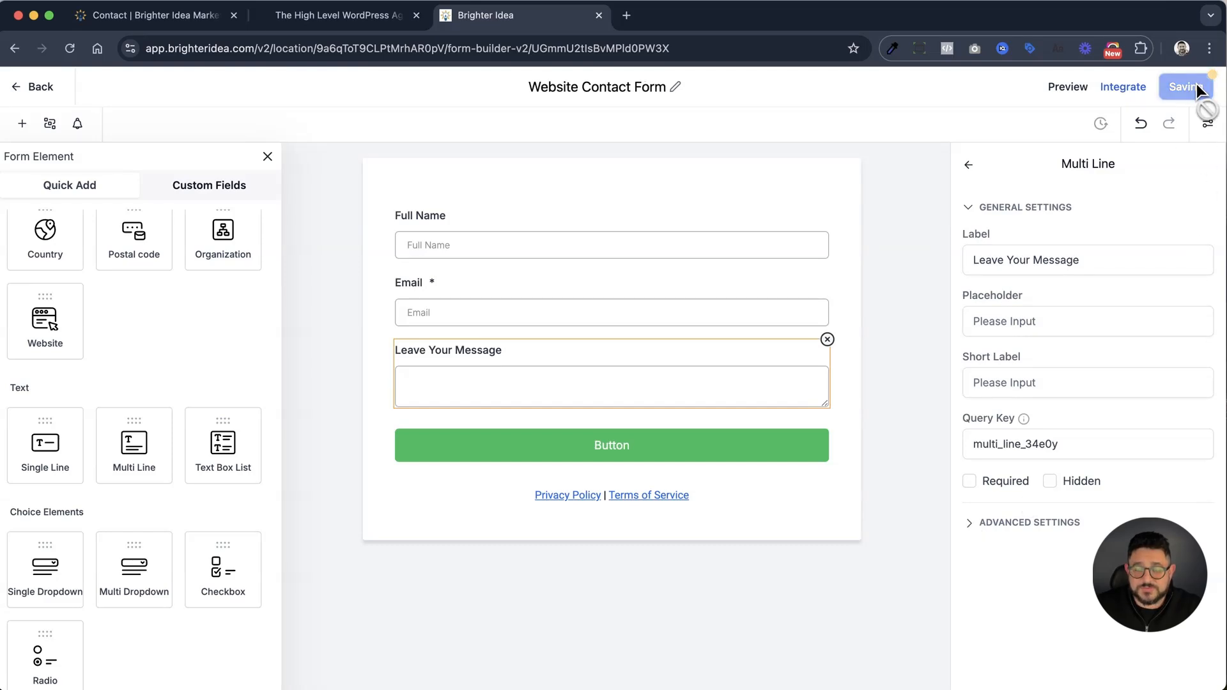
Change the form button's text to "Submit" and save the form
click(679, 459)
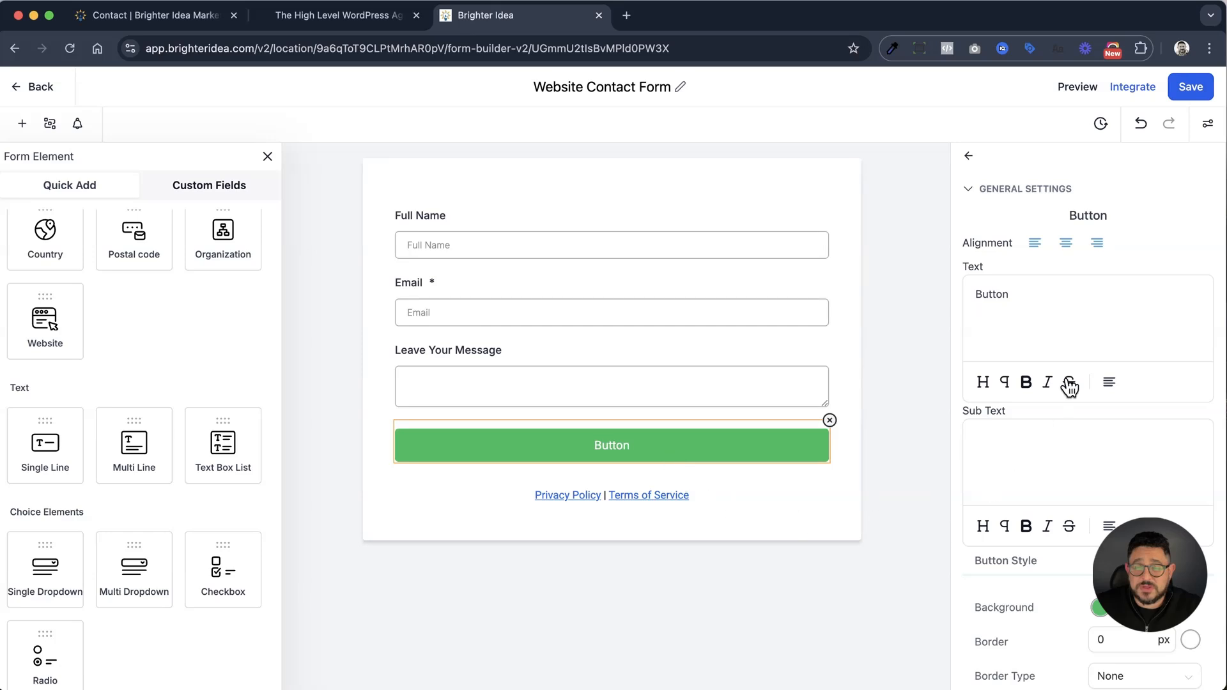
double_click(992, 294)
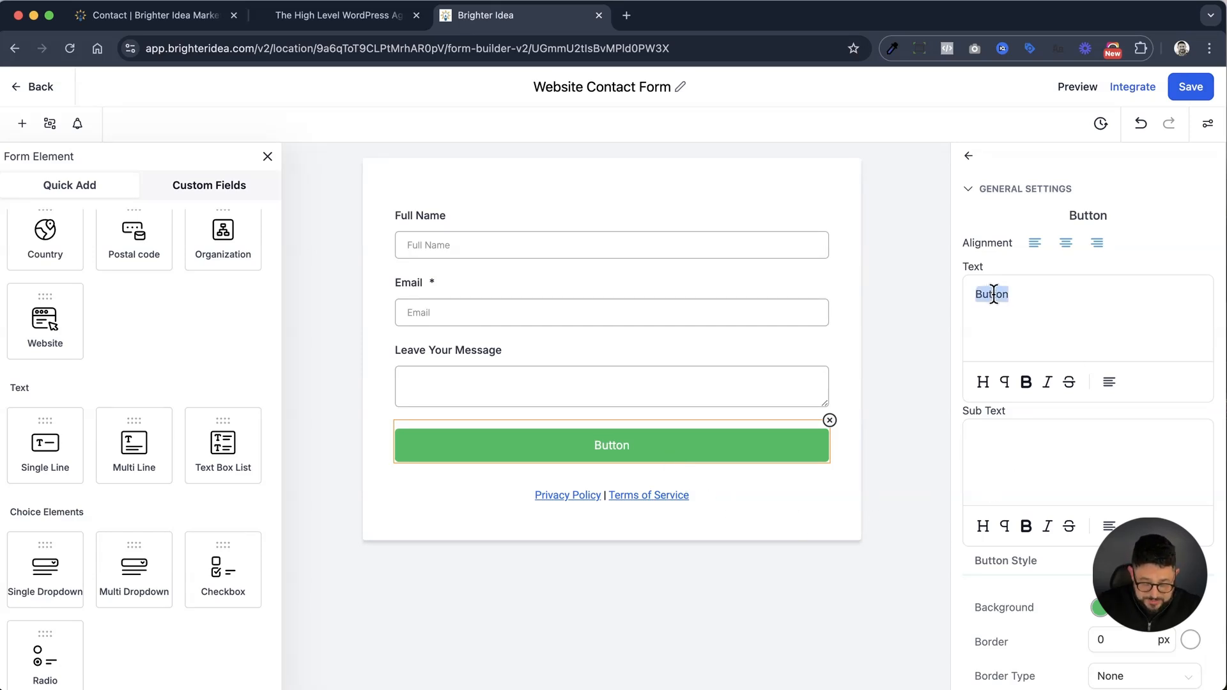
text(Submit)
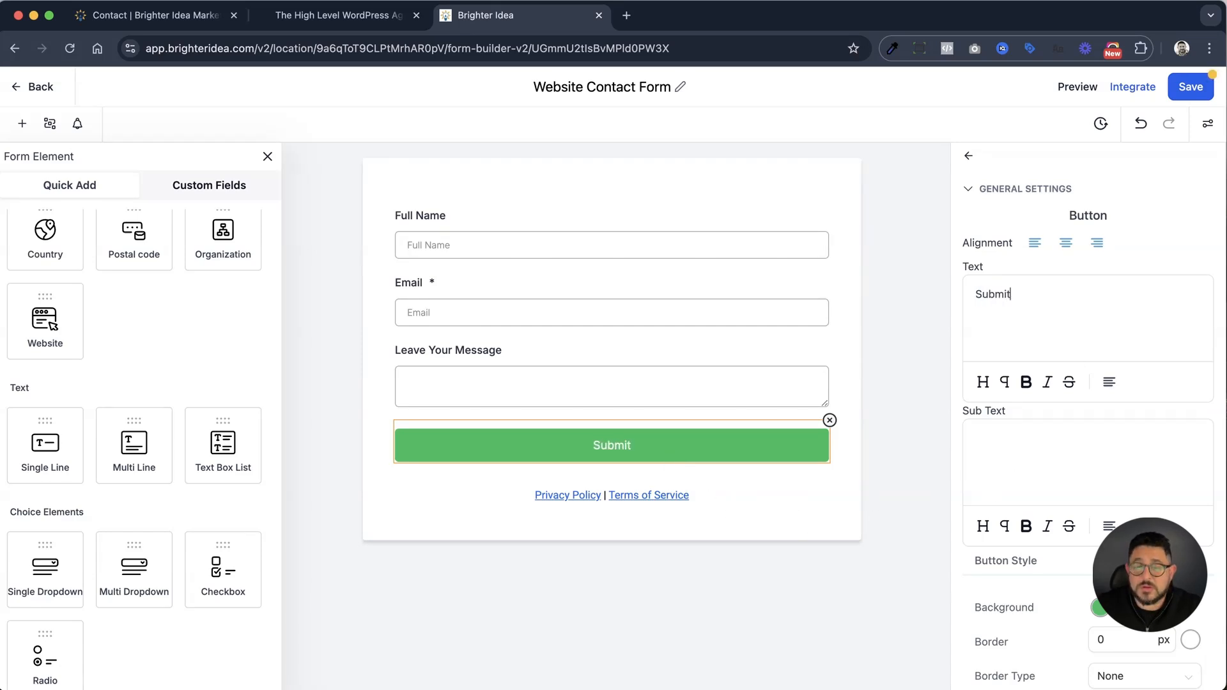
click(1187, 88)
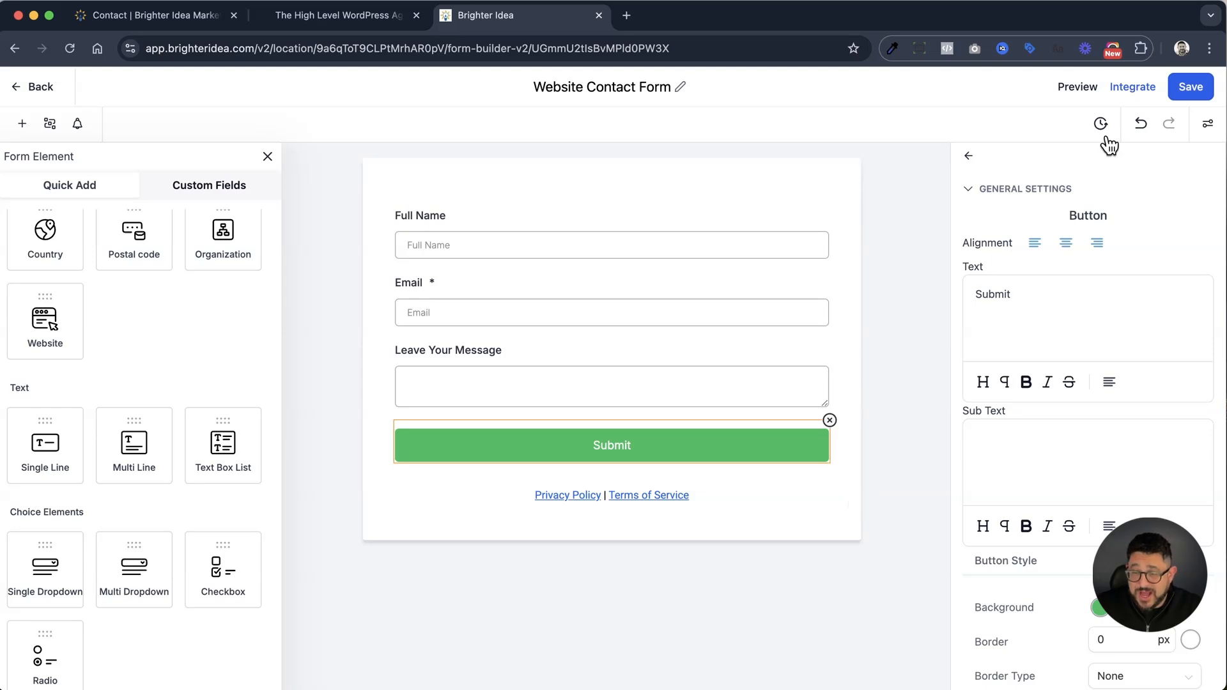
Copy the form's inline embed code, switch to the WordPress Contact page and open it in the visual builder
click(1132, 88)
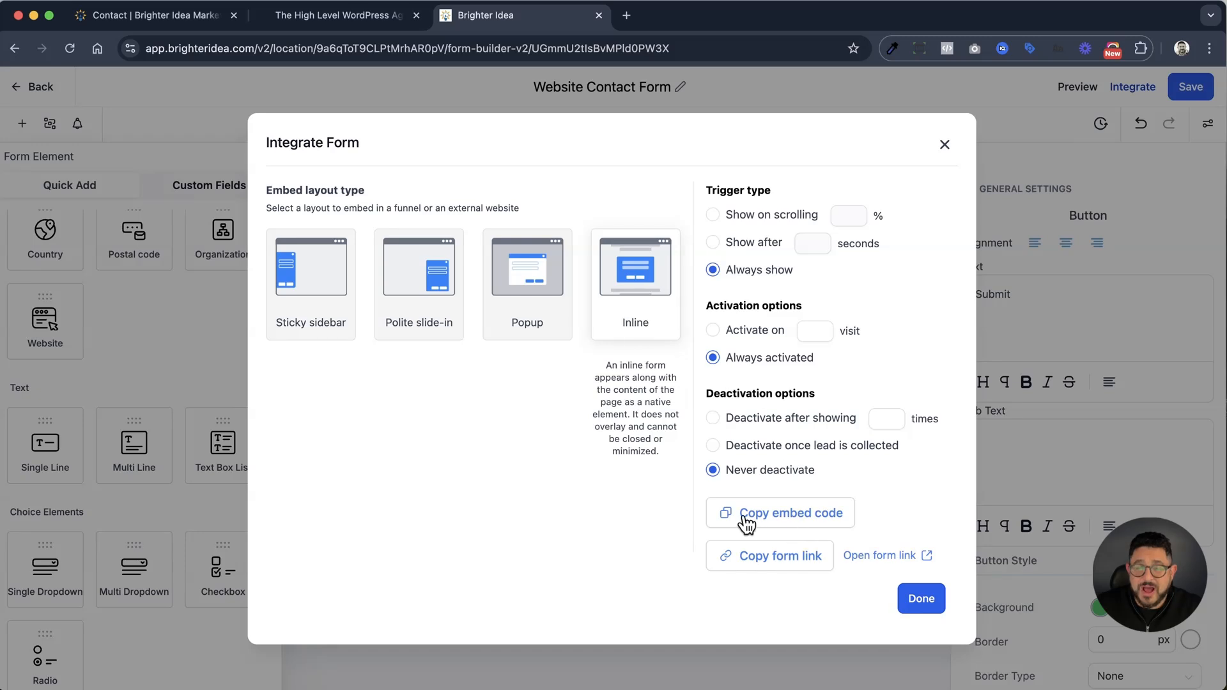
click(781, 519)
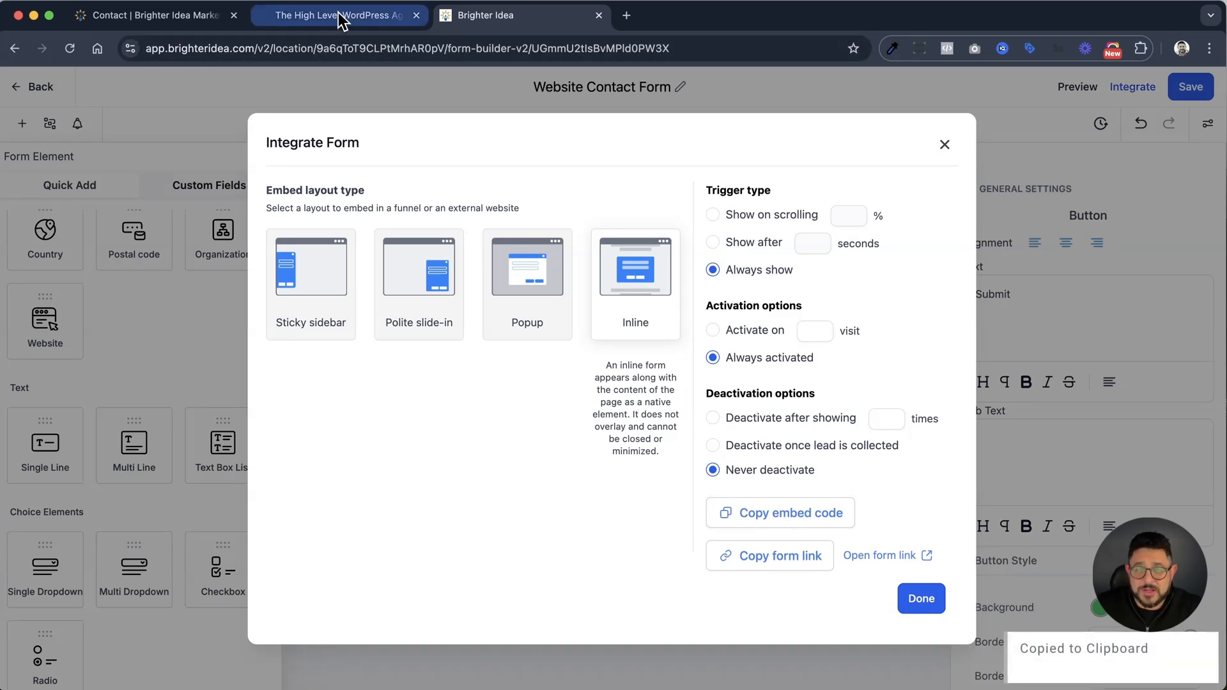
click(160, 18)
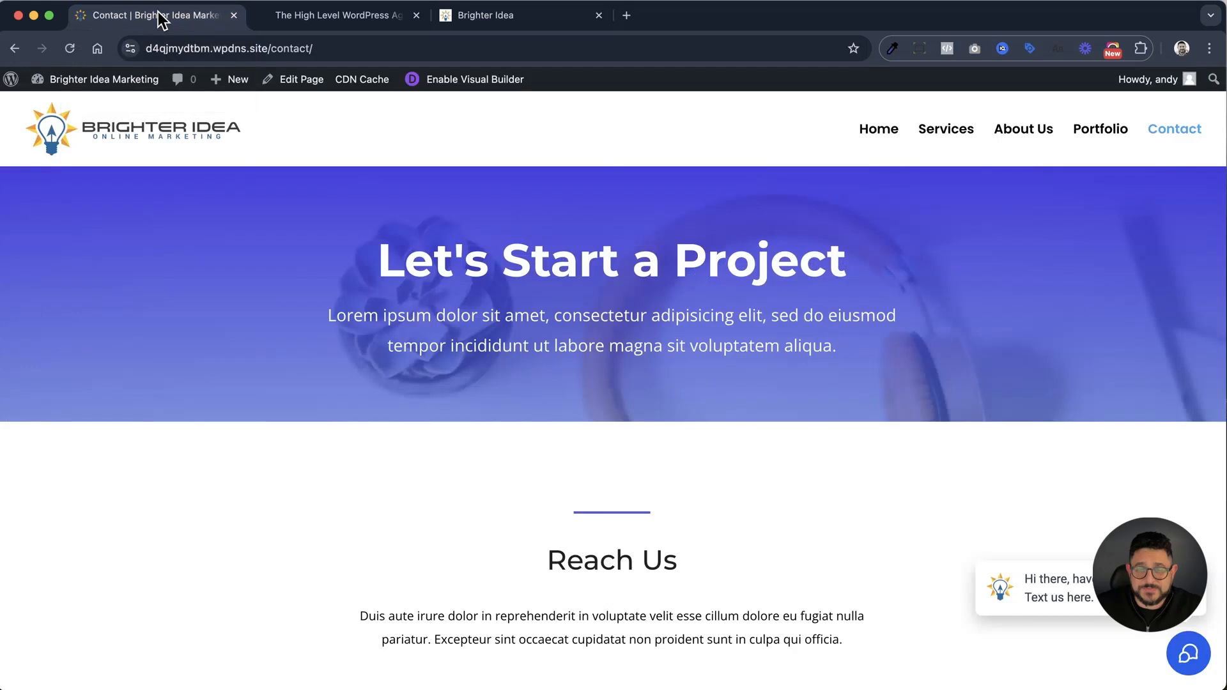
click(457, 88)
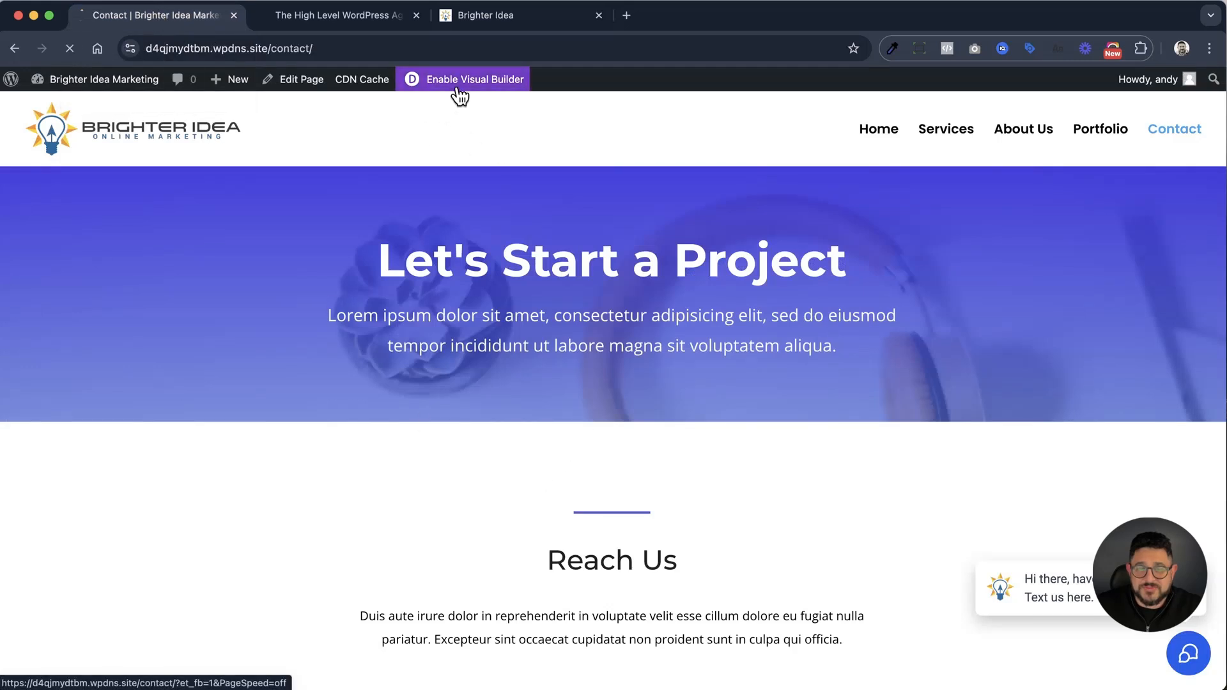
Delete the existing contact form module from the Get In Touch section
scroll(753, 390, down, 10)
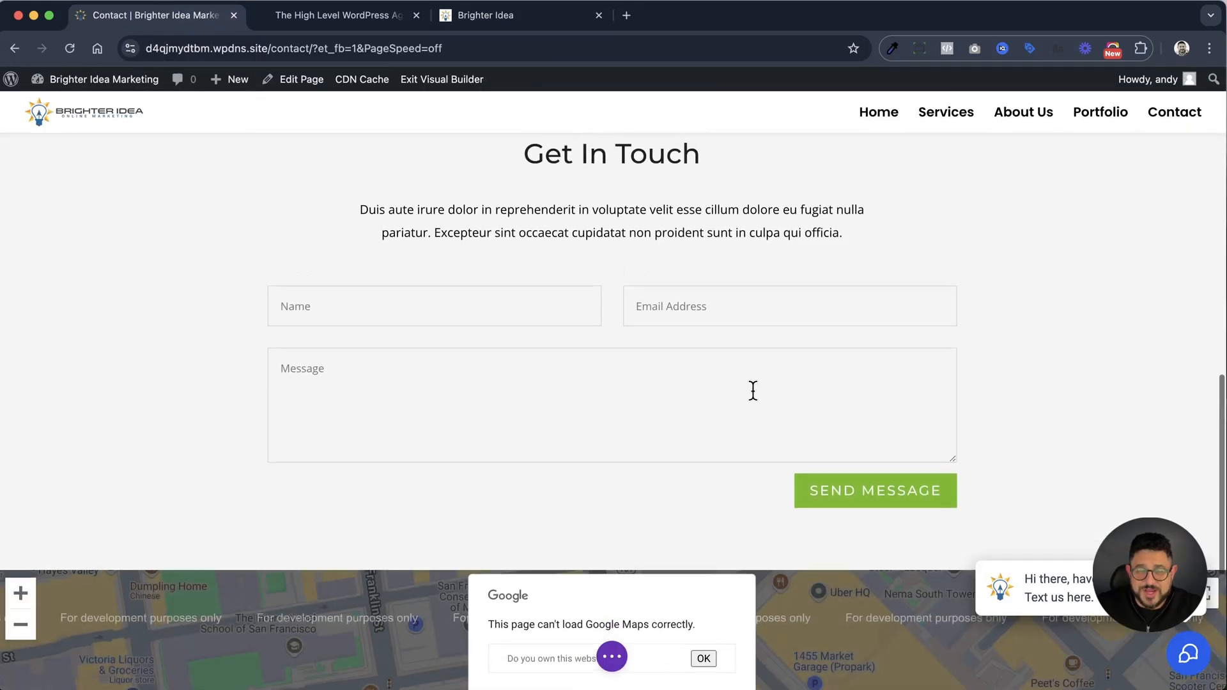
mouse_move(739, 386)
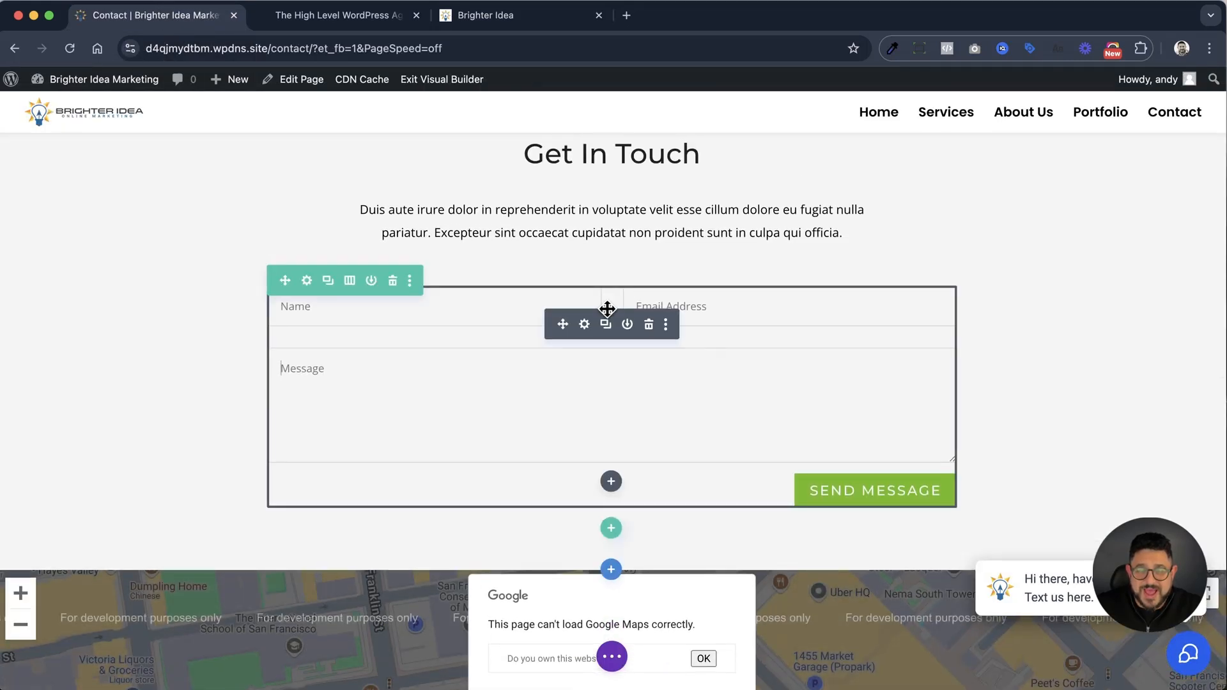
click(649, 326)
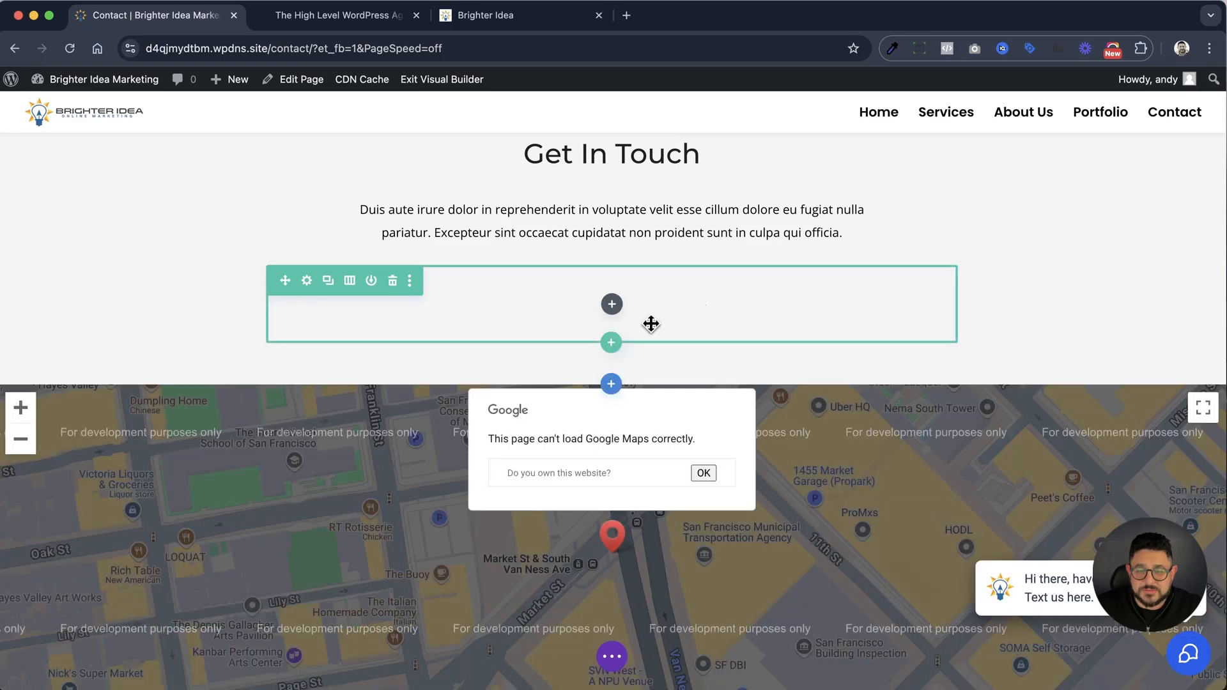
Insert a Code module containing the copied form embed code in the empty Get In Touch row and save the page
click(612, 305)
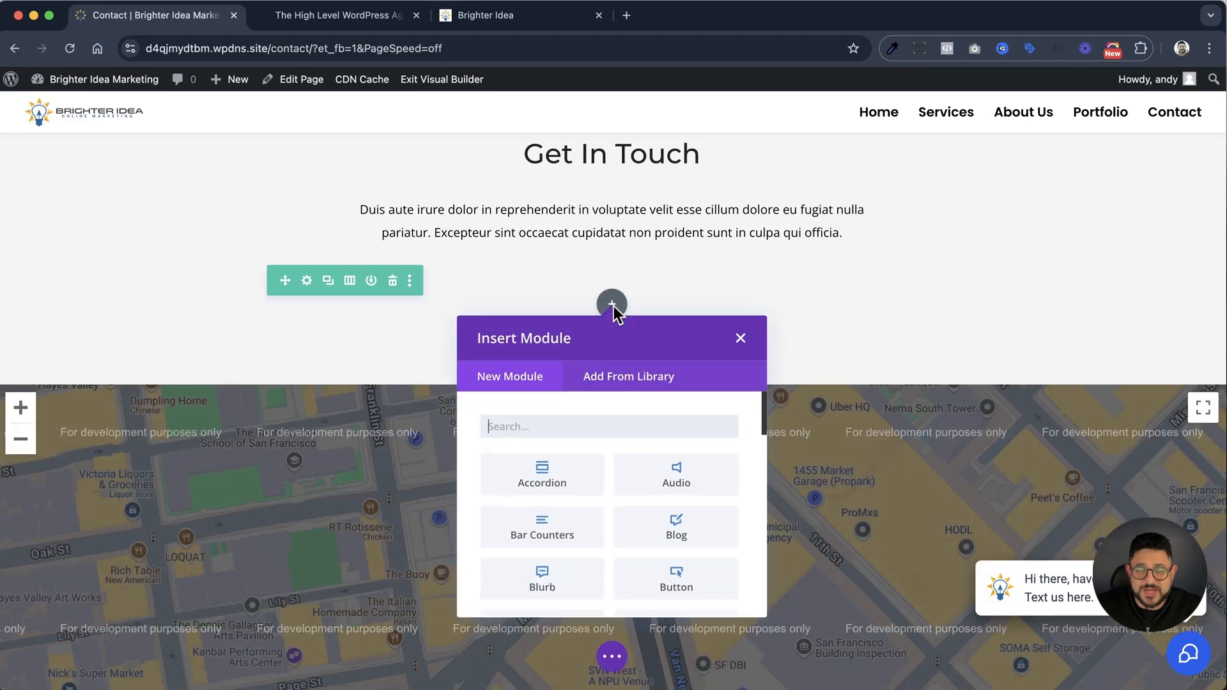
text(code)
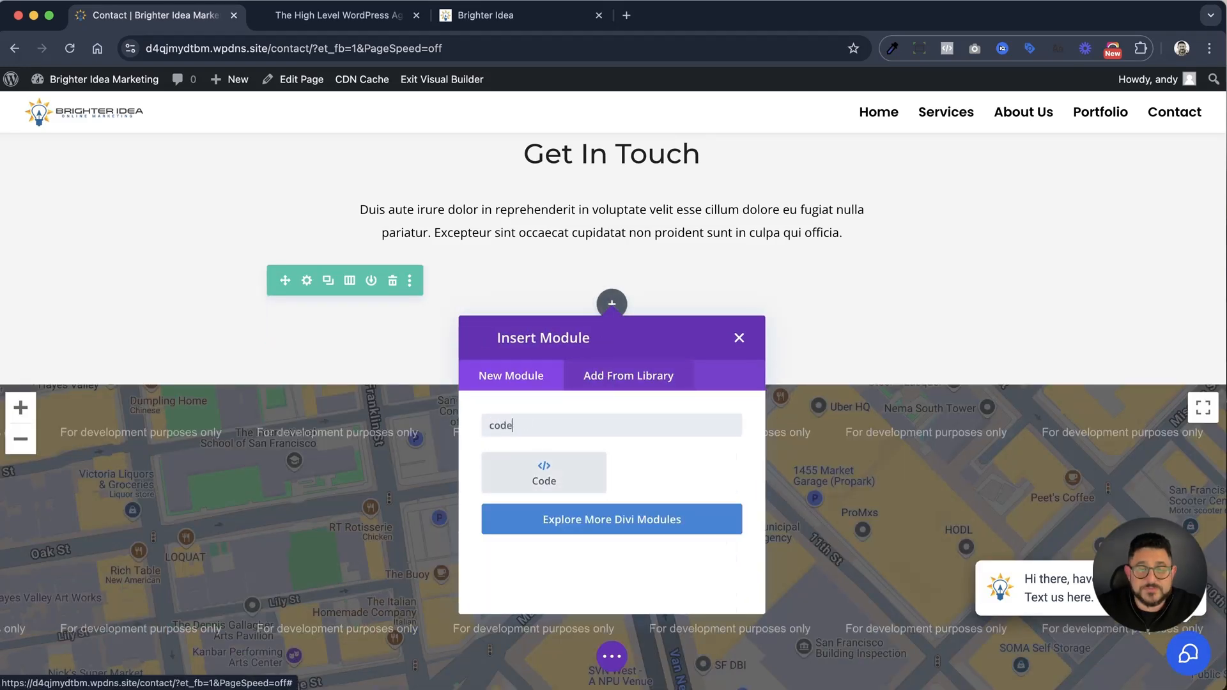
click(562, 483)
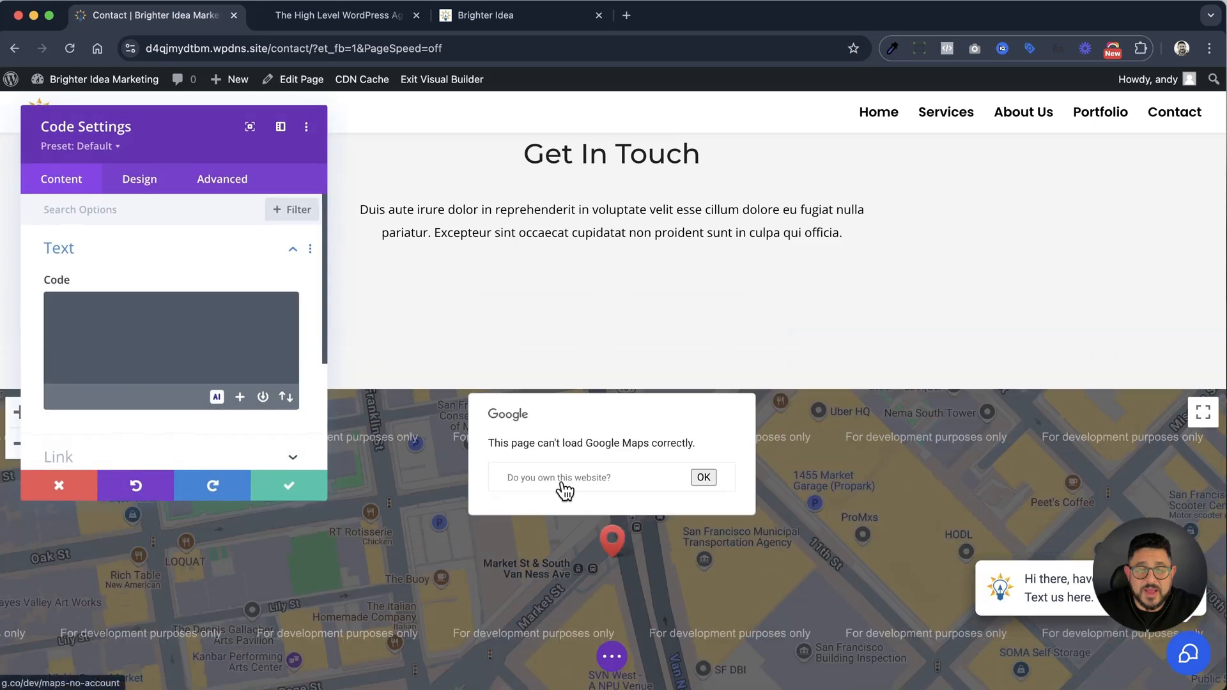
click(91, 323)
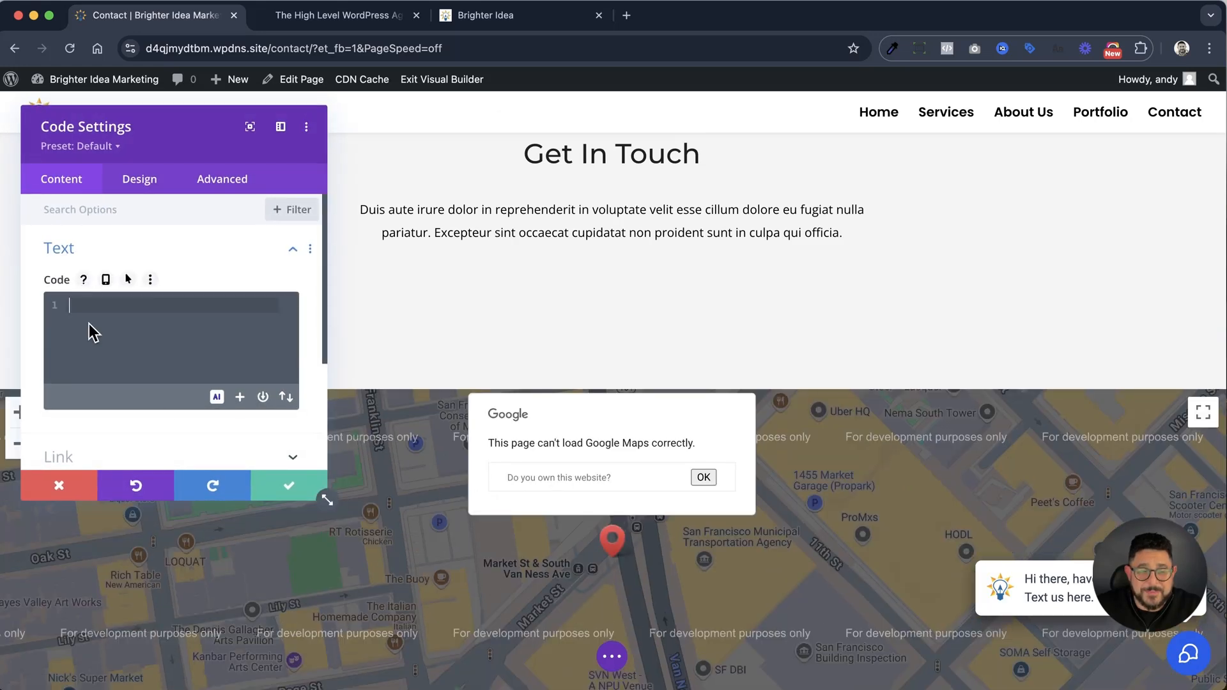
key(super+v)
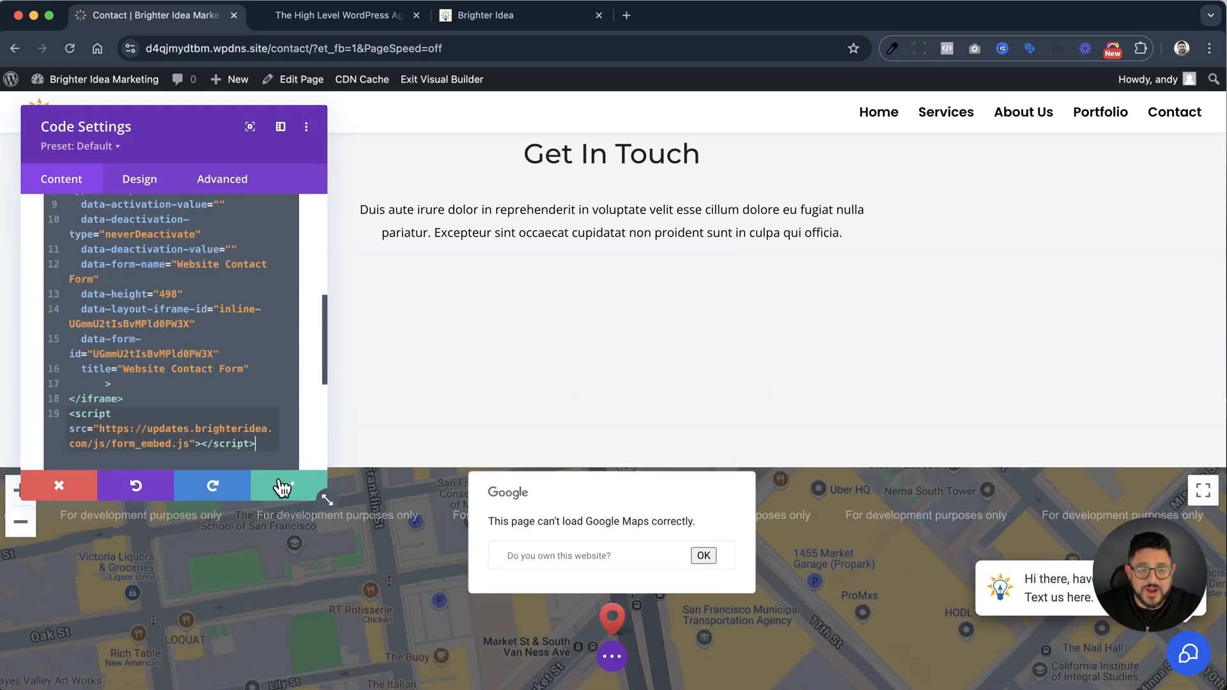
click(282, 487)
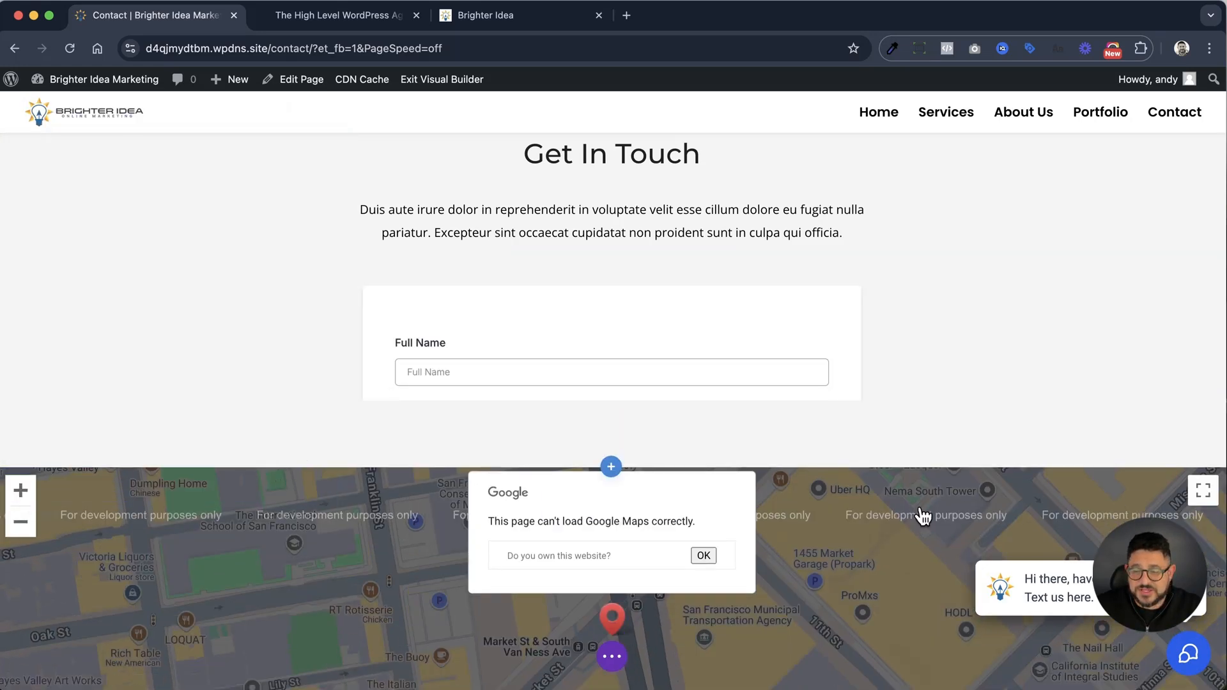
click(614, 658)
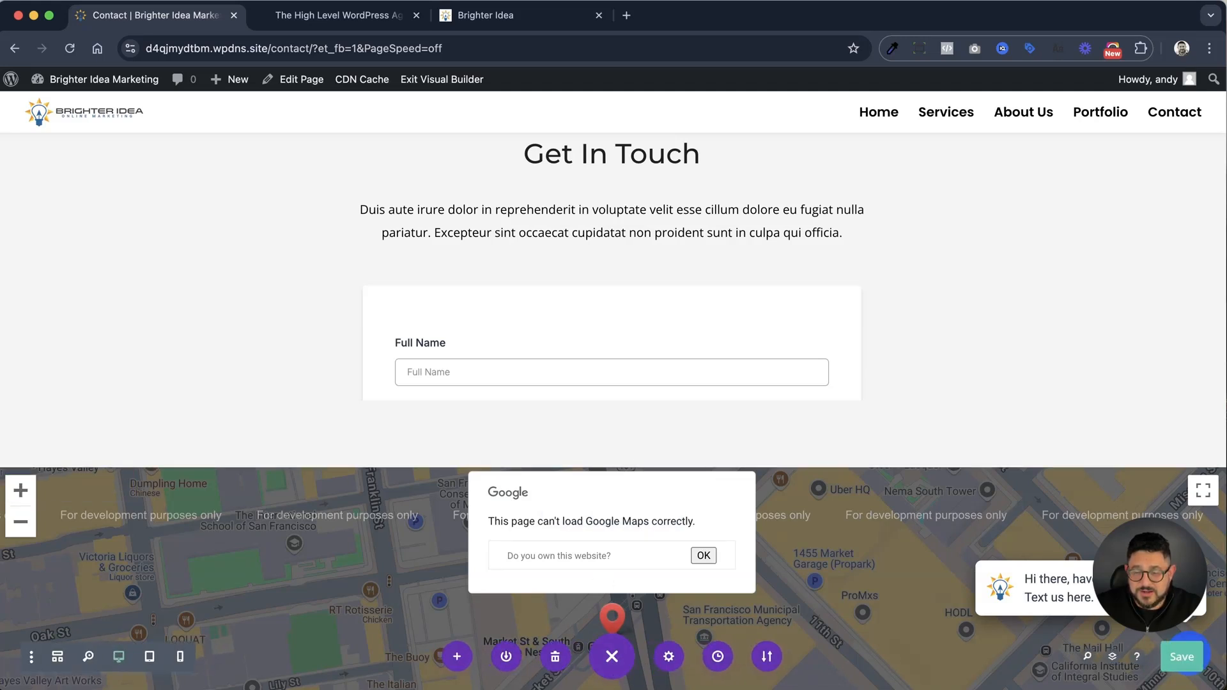
click(1176, 658)
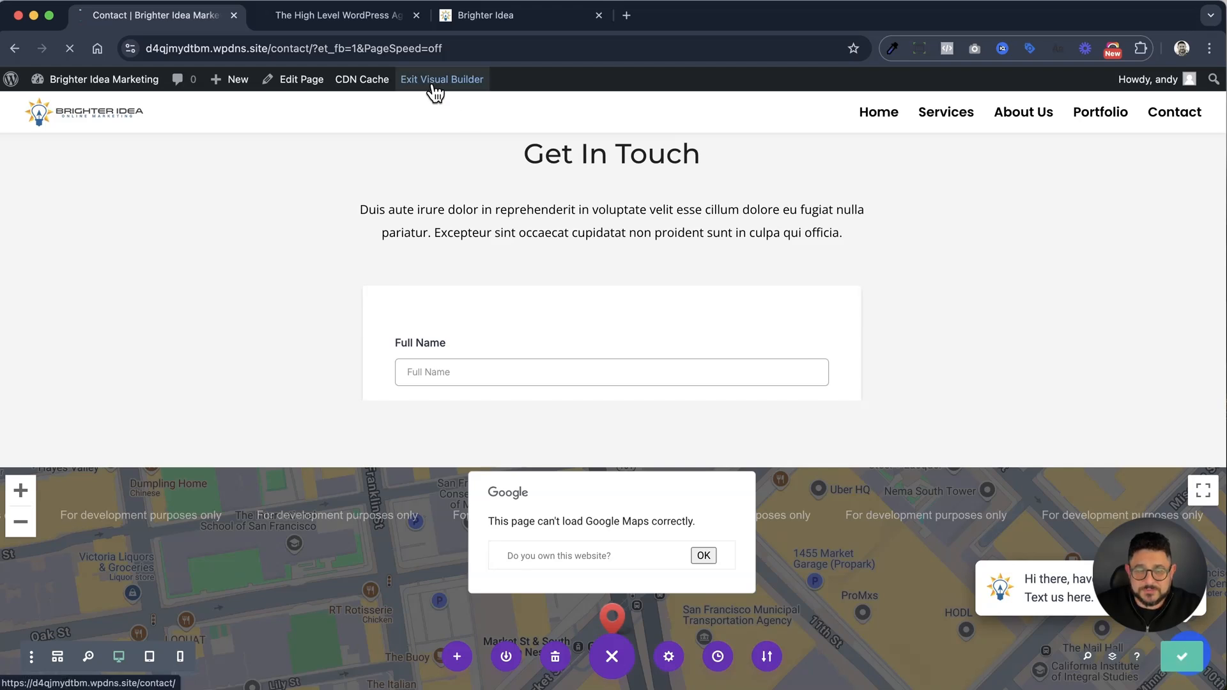
Exit the visual builder and check the embedded form in the Get In Touch section of the live Contact page
click(433, 85)
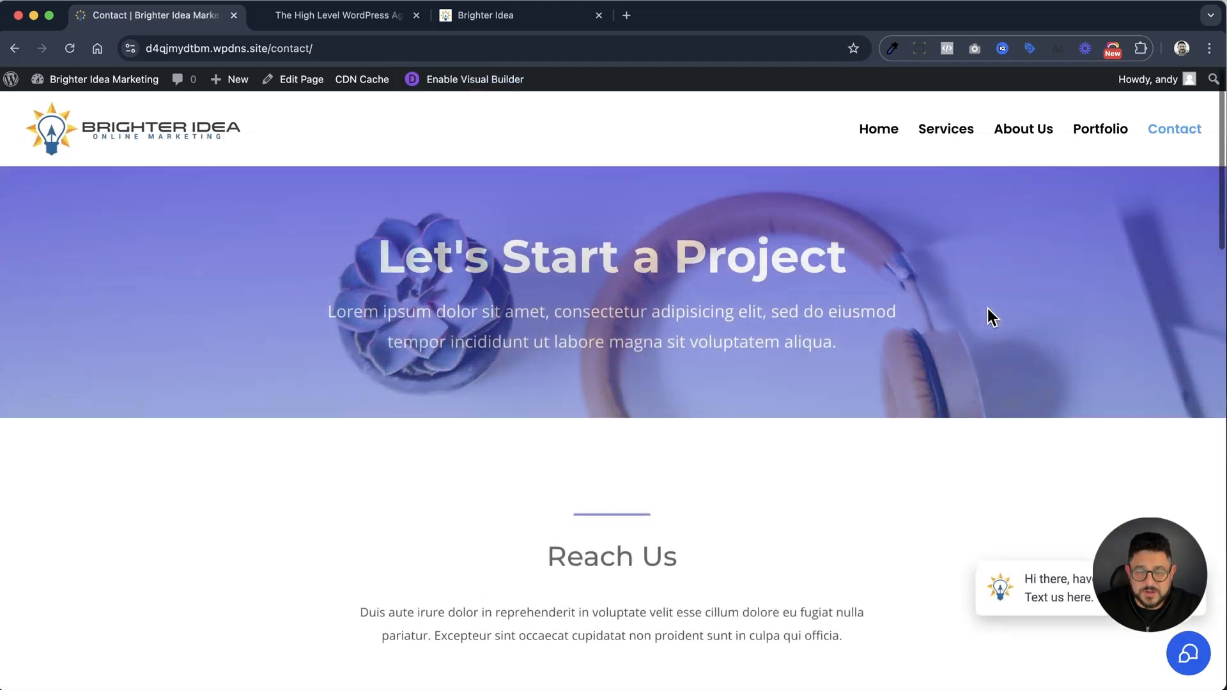
scroll(988, 308, down, 8)
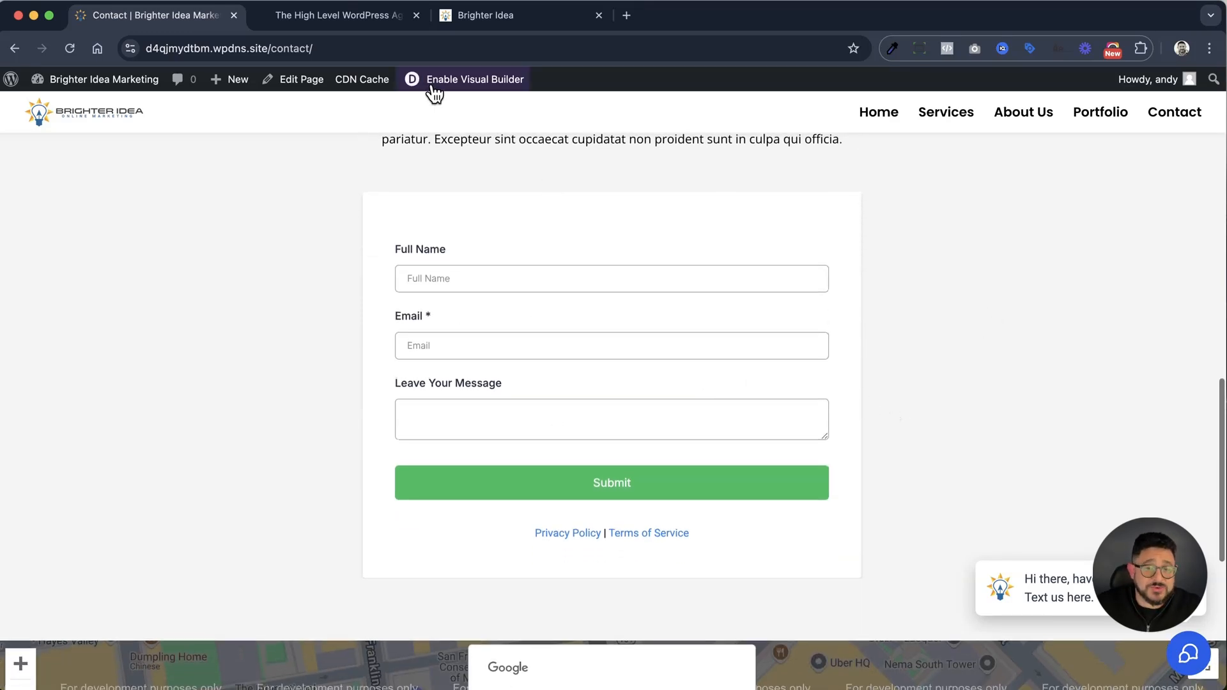
Switch to the HighLevel form builder, close the form integration dialog and open the form's On Submit options
click(482, 20)
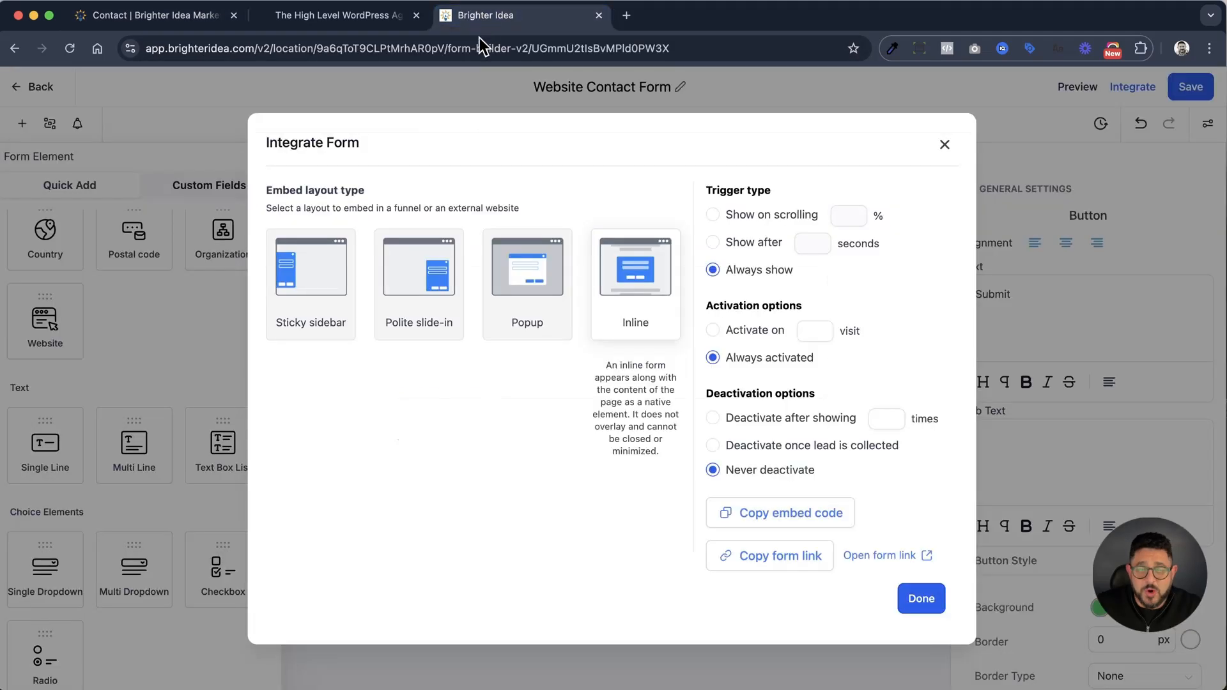
click(912, 601)
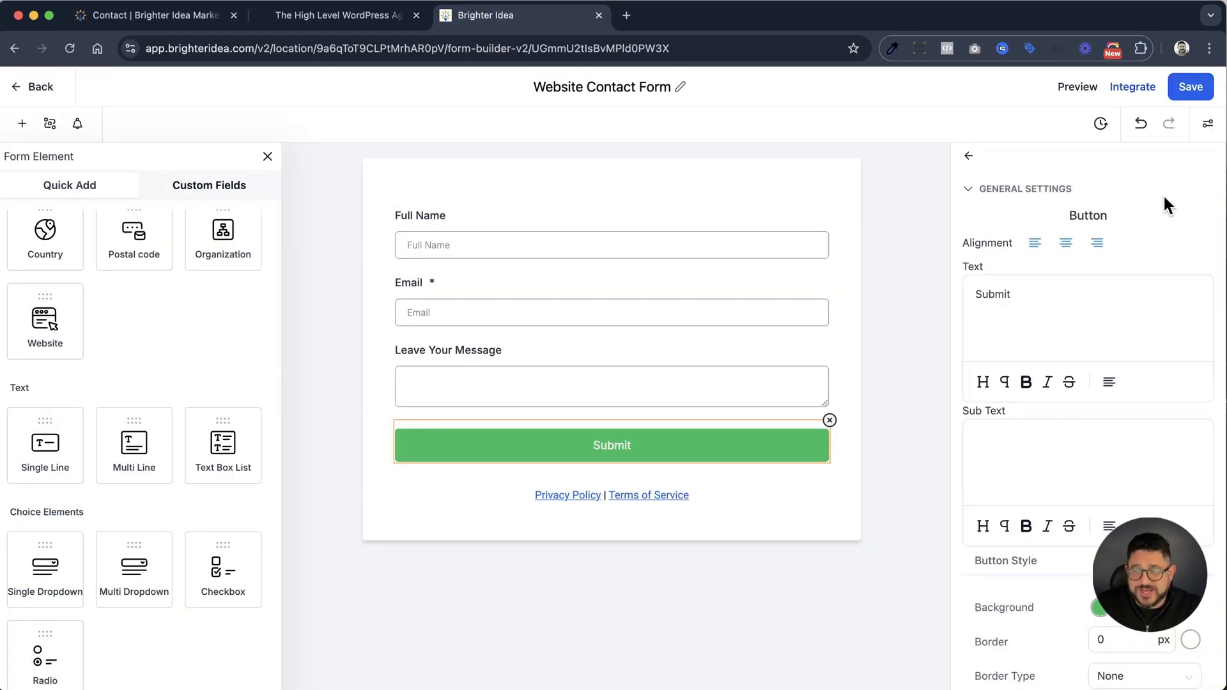
click(1208, 123)
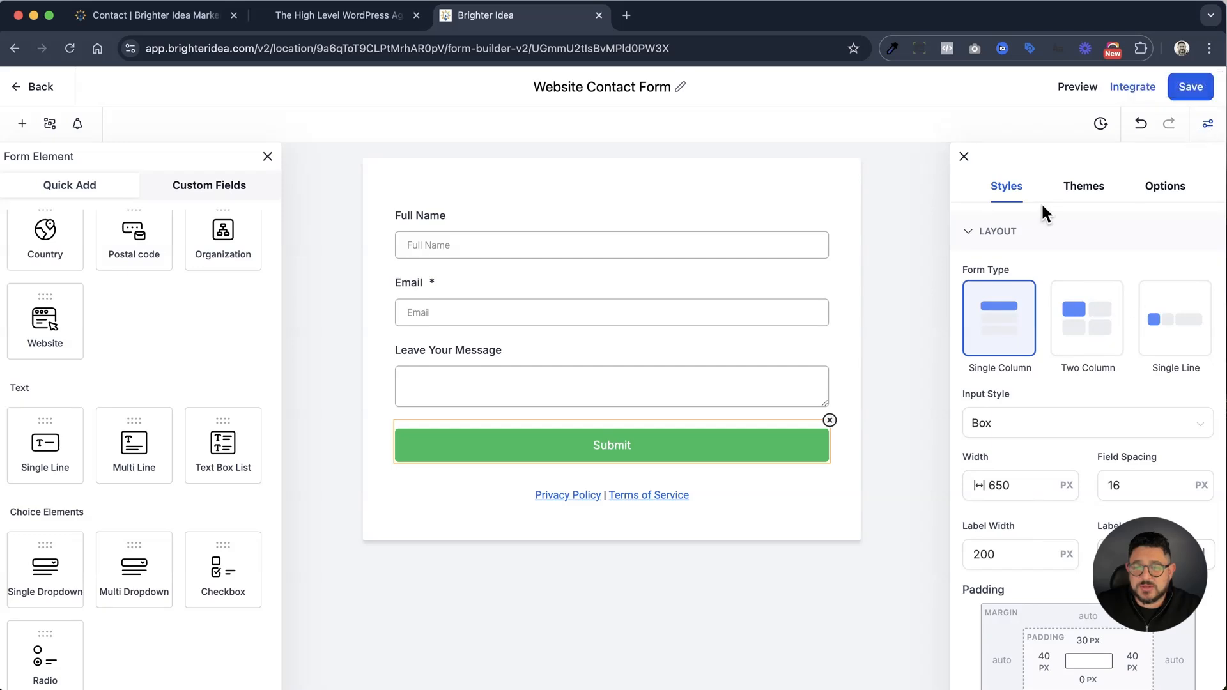
click(1154, 195)
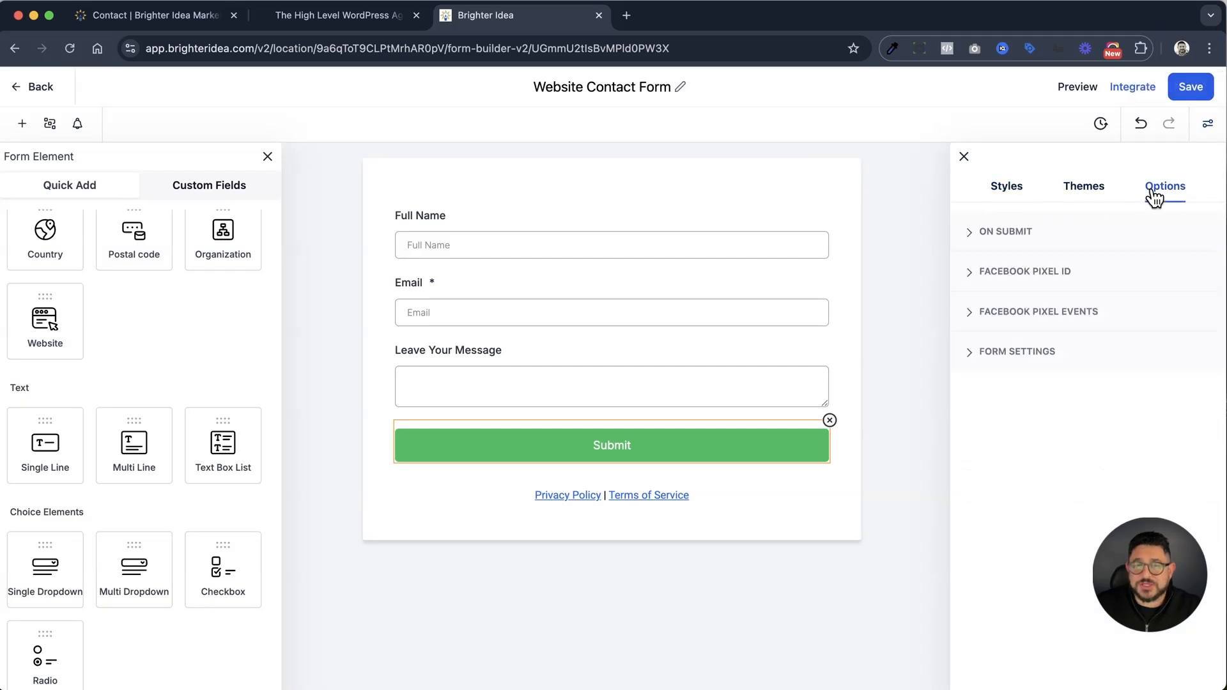
click(992, 243)
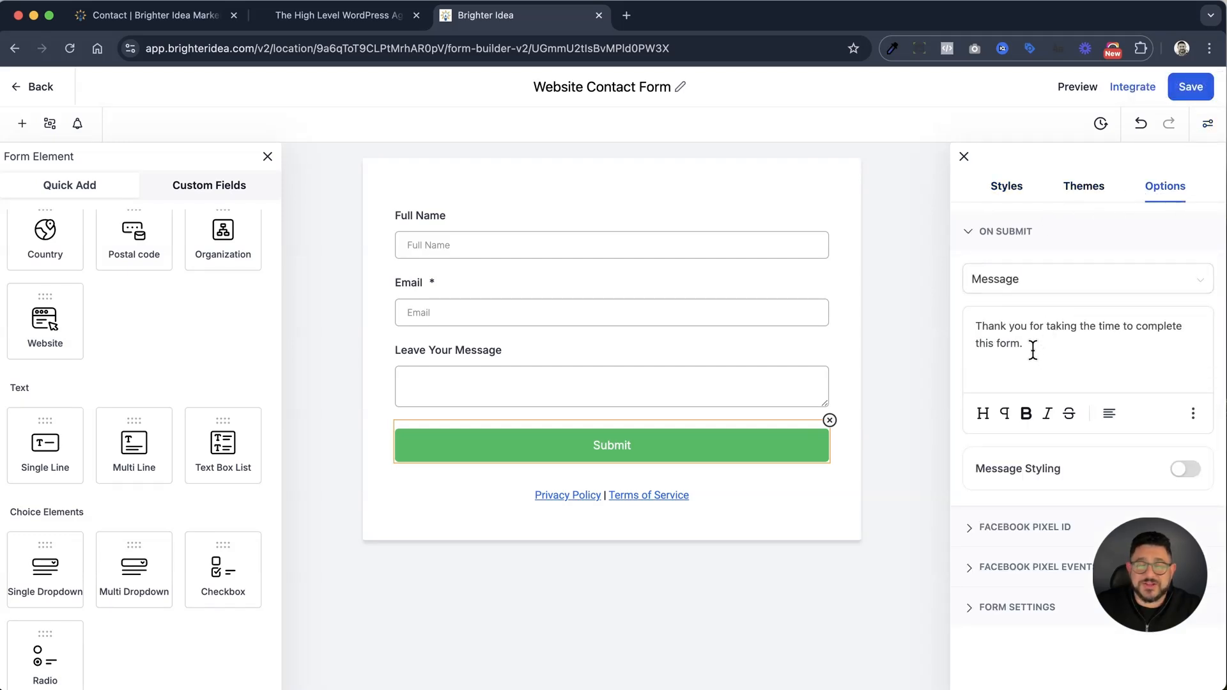